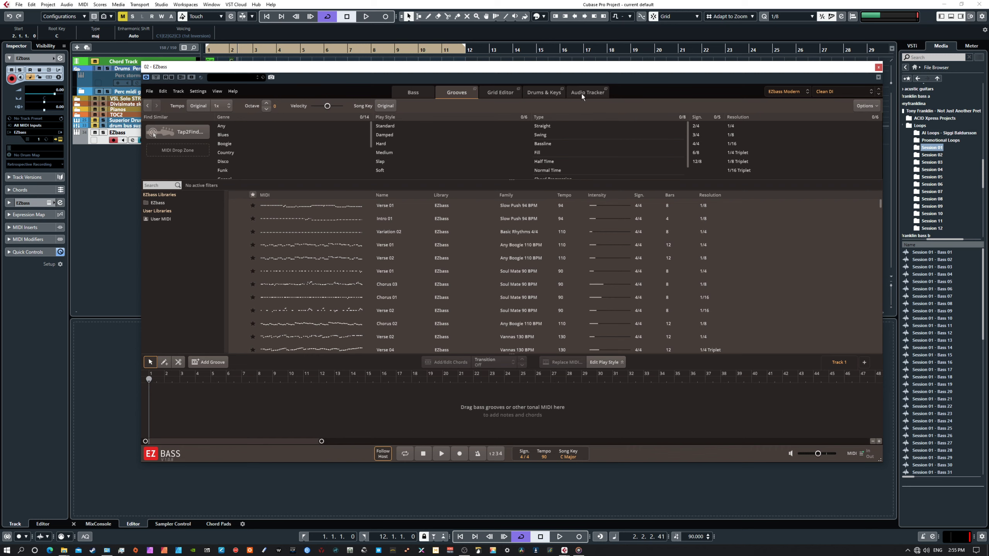
Step: With the bass instrument view showing, audition Session 01 bass loops 02, 05, 07, 10 and 11 from the media browser, and stop the preview
{"action": "left_click", "coordinate": [413, 94]}
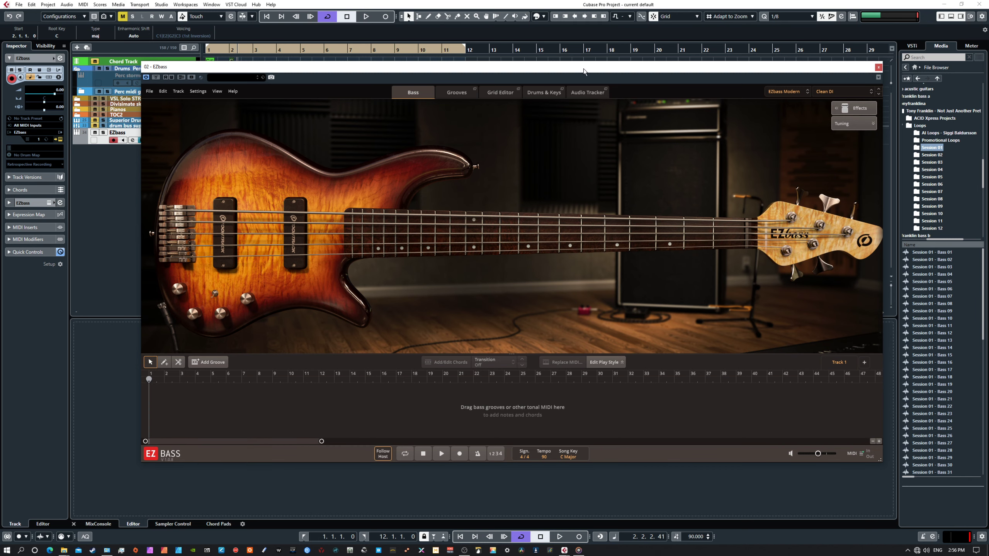
{"action": "mouse_move", "coordinate": [603, 68]}
{"action": "left_mouse_down"}
{"action": "mouse_move", "coordinate": [569, 74]}
{"action": "mouse_move", "coordinate": [591, 85]}
{"action": "mouse_move", "coordinate": [608, 76]}
{"action": "left_mouse_up"}
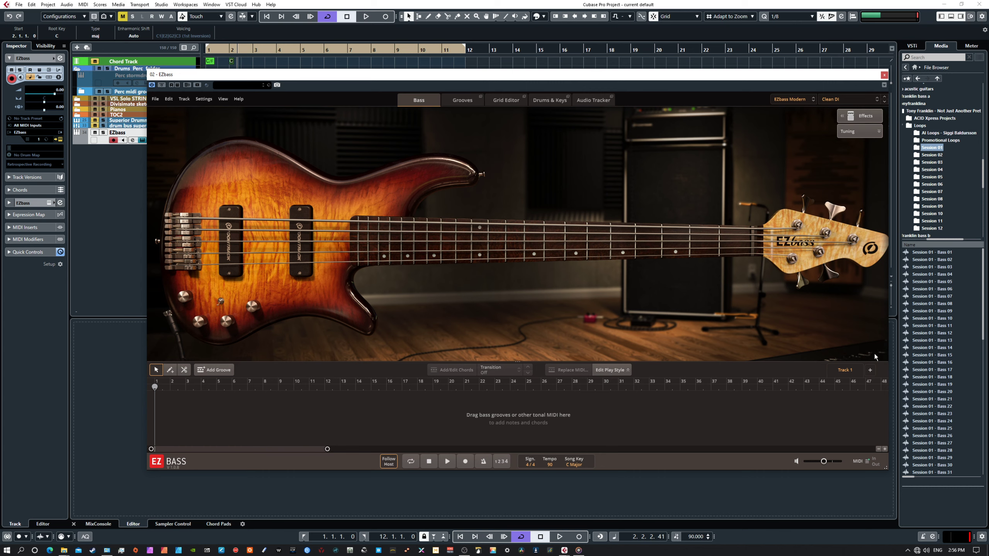
{"action": "left_click", "coordinate": [922, 264]}
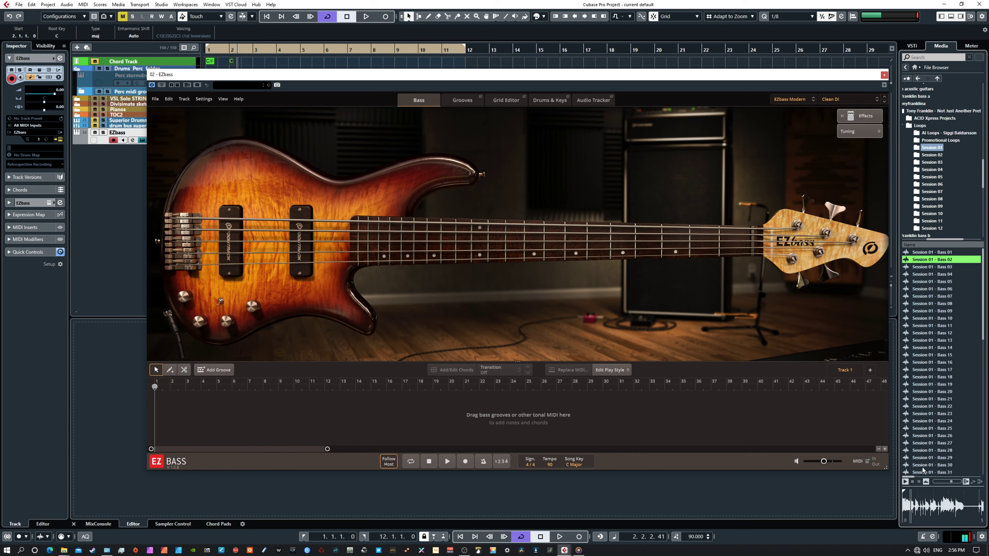
{"action": "left_click", "coordinate": [920, 282]}
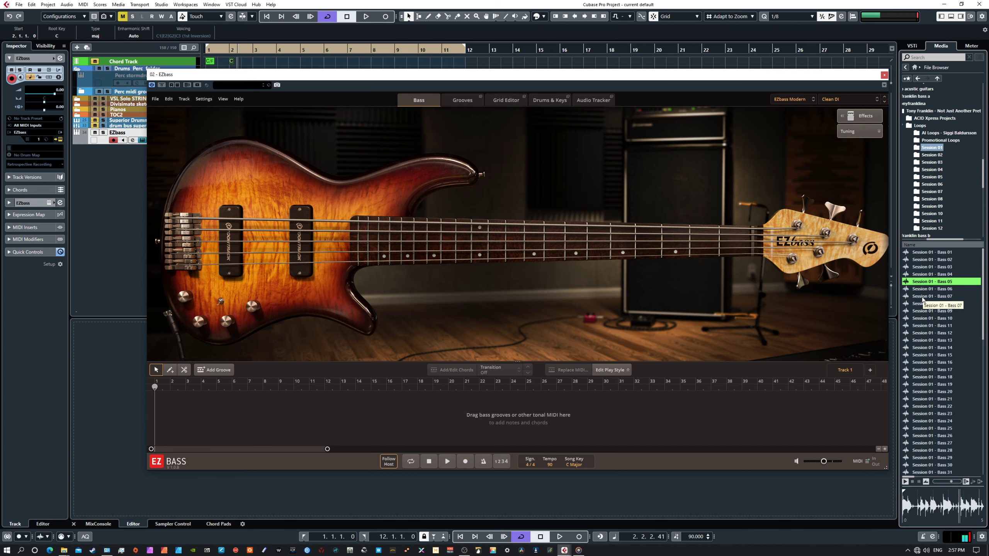
{"action": "left_click", "coordinate": [923, 297]}
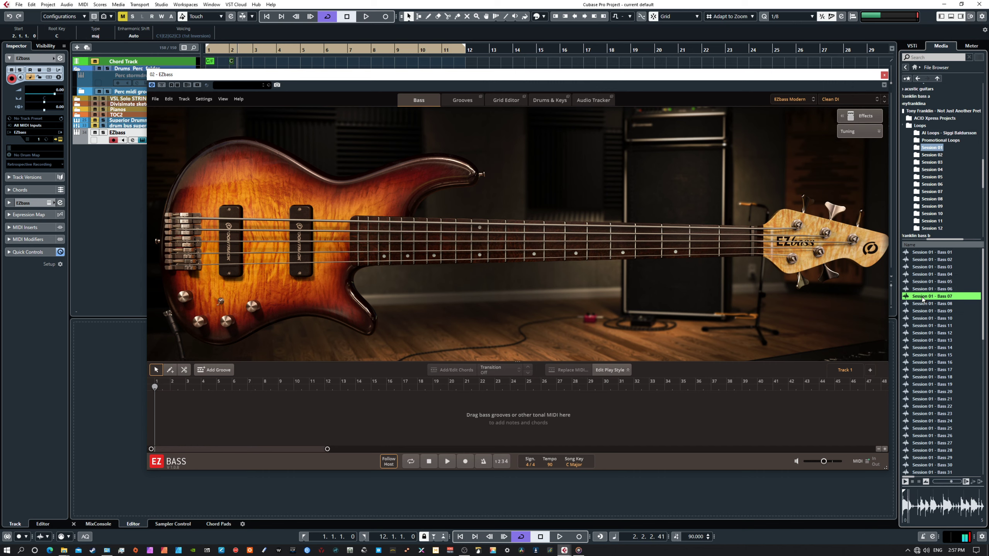
{"action": "left_click", "coordinate": [920, 318]}
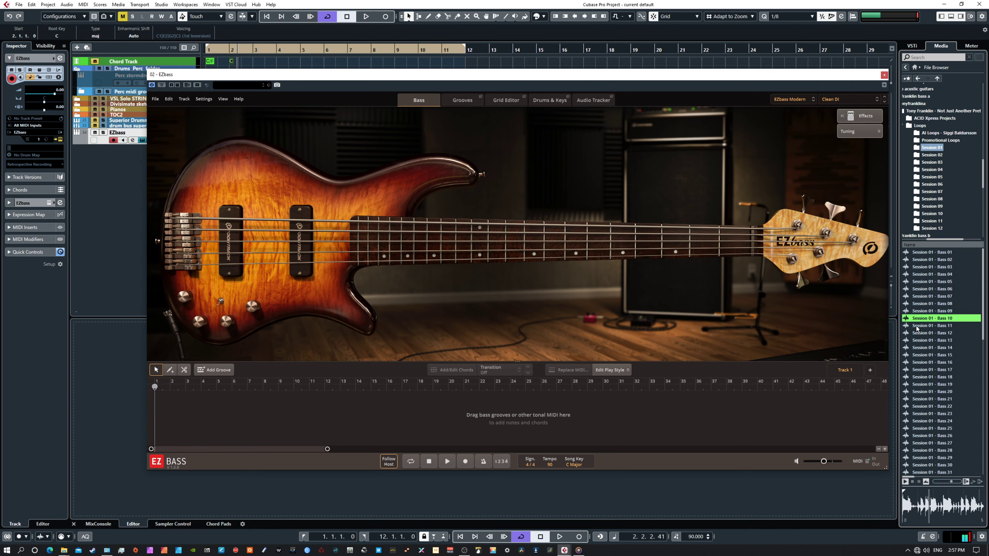
{"action": "left_click", "coordinate": [917, 326]}
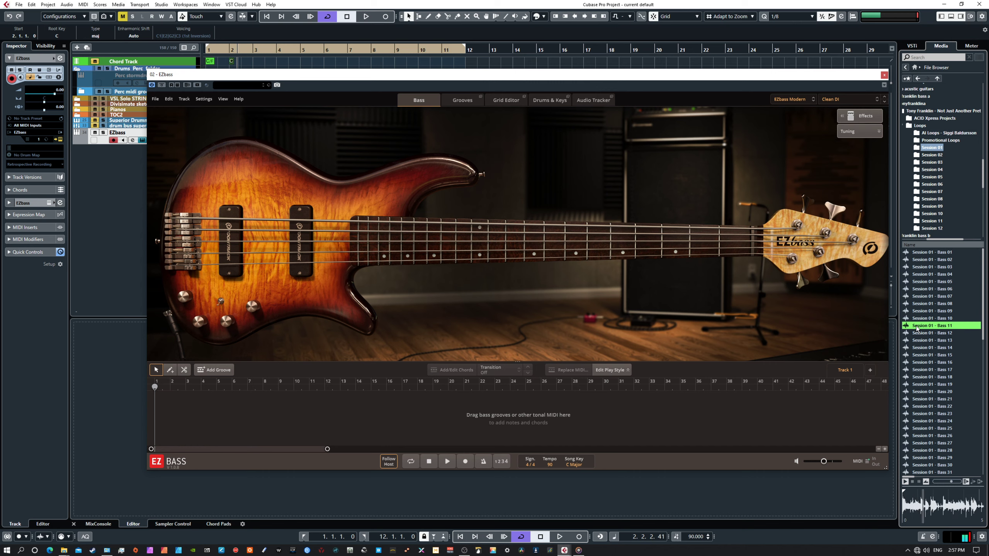
{"action": "left_click", "coordinate": [912, 483]}
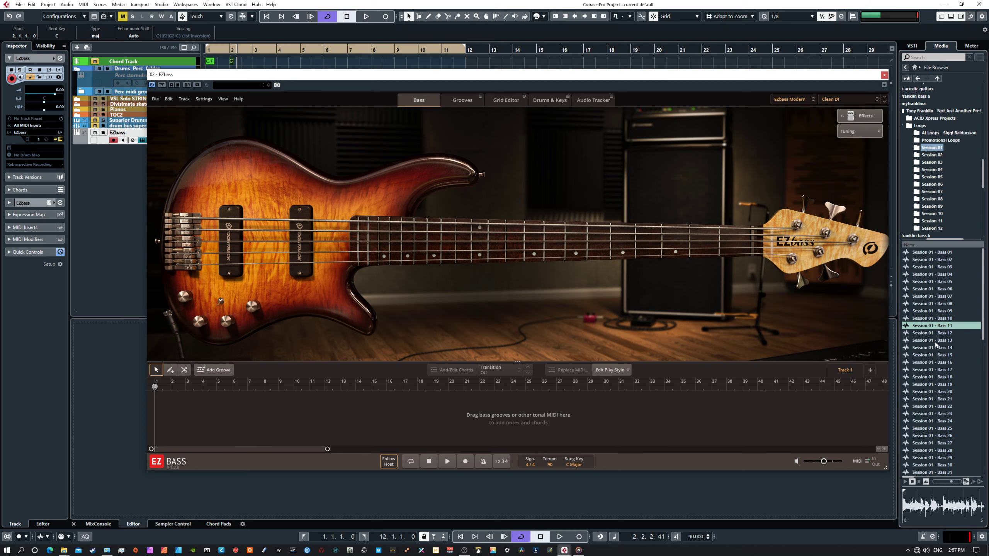
Step: Load Session 01 - Bass 11 into the Audio Tracker and convert it as Bass Audio to MIDI at Cubase's current 90 BPM with Percussive Mute enabled
{"action": "left_click", "coordinate": [589, 99]}
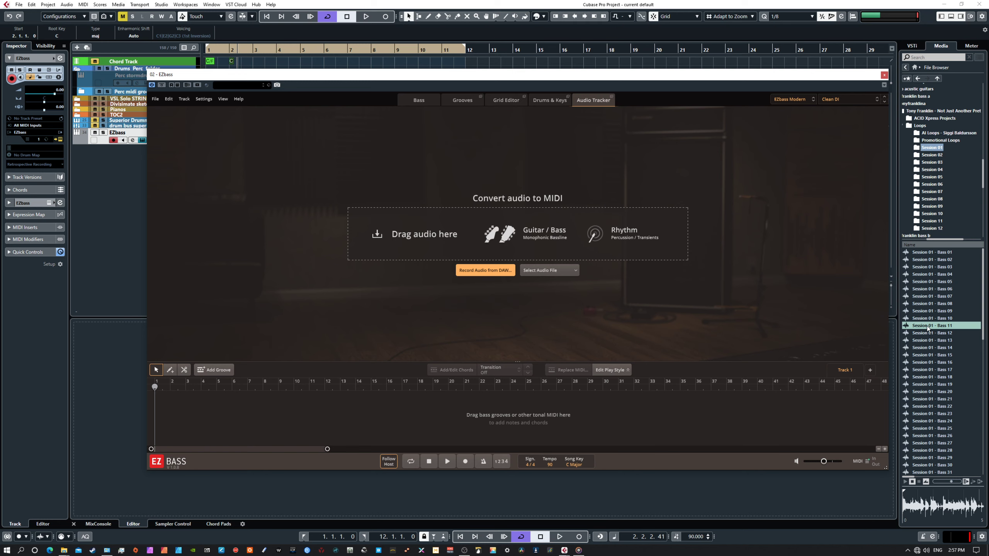
{"action": "left_click_drag", "start_coordinate": [921, 328], "coordinate": [511, 231]}
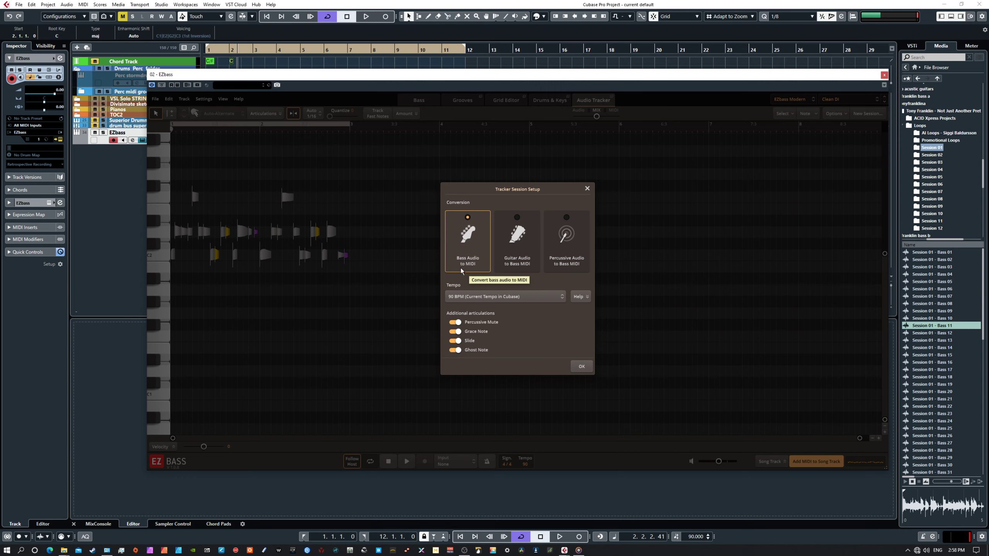
{"action": "left_click", "coordinate": [527, 296]}
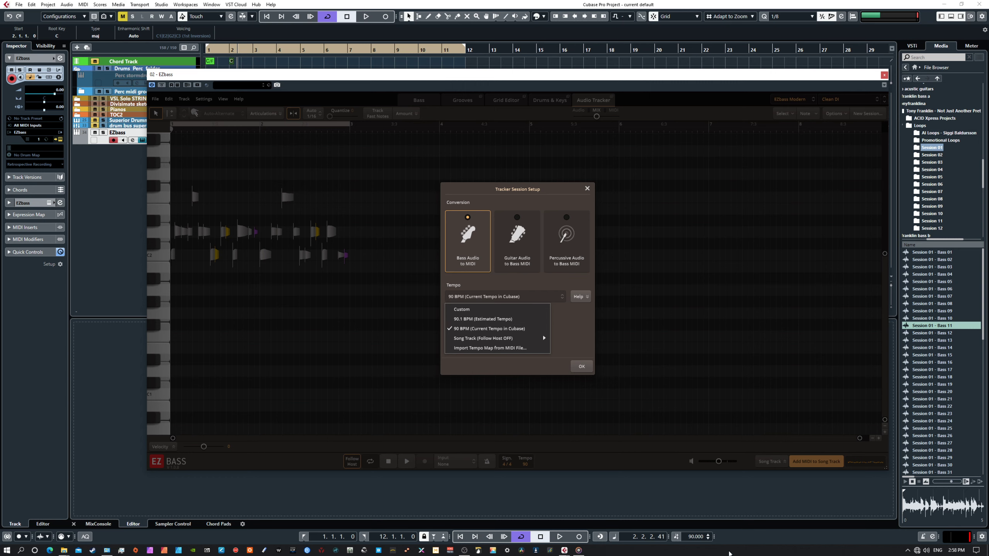
{"action": "left_click", "coordinate": [480, 329]}
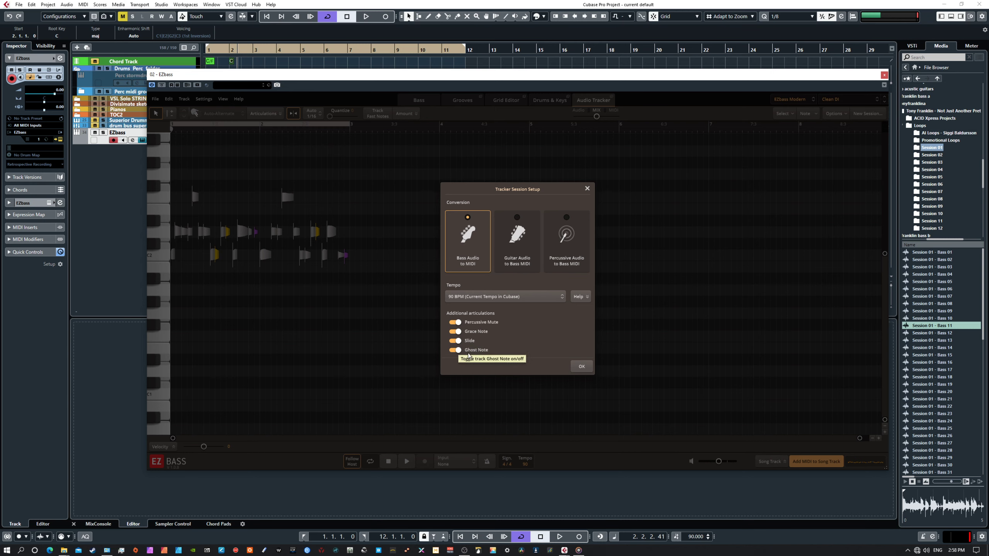
{"action": "left_click", "coordinate": [453, 322]}
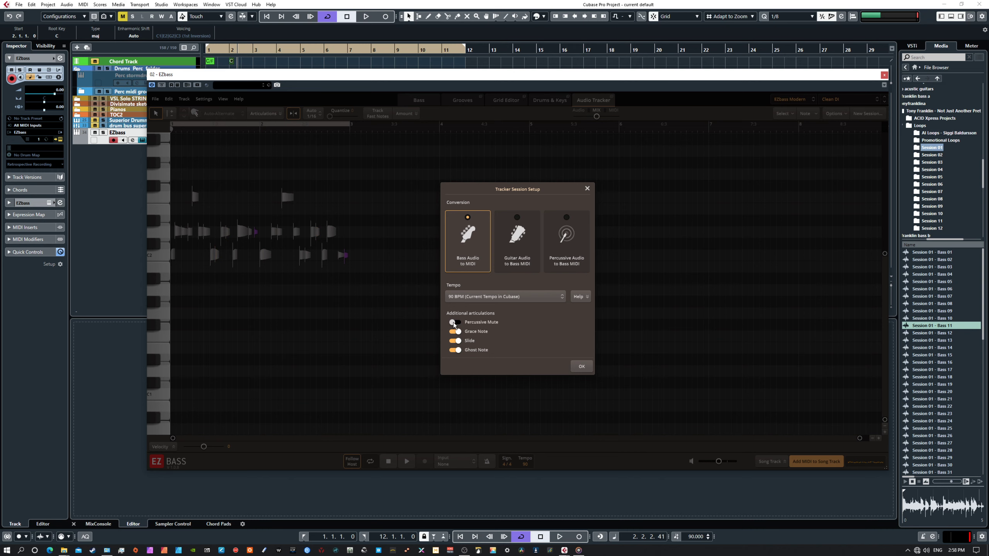
{"action": "left_click", "coordinate": [454, 323]}
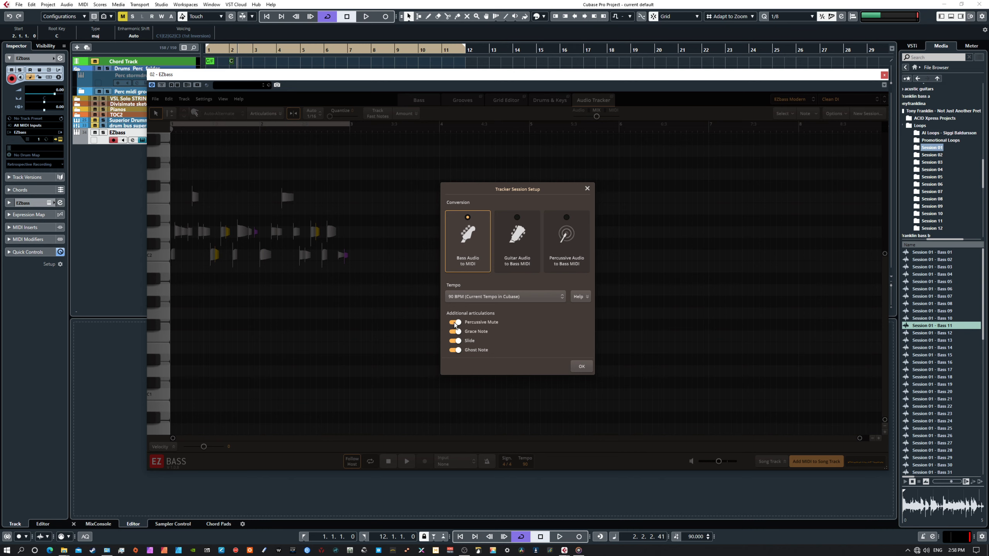
{"action": "left_click", "coordinate": [582, 366]}
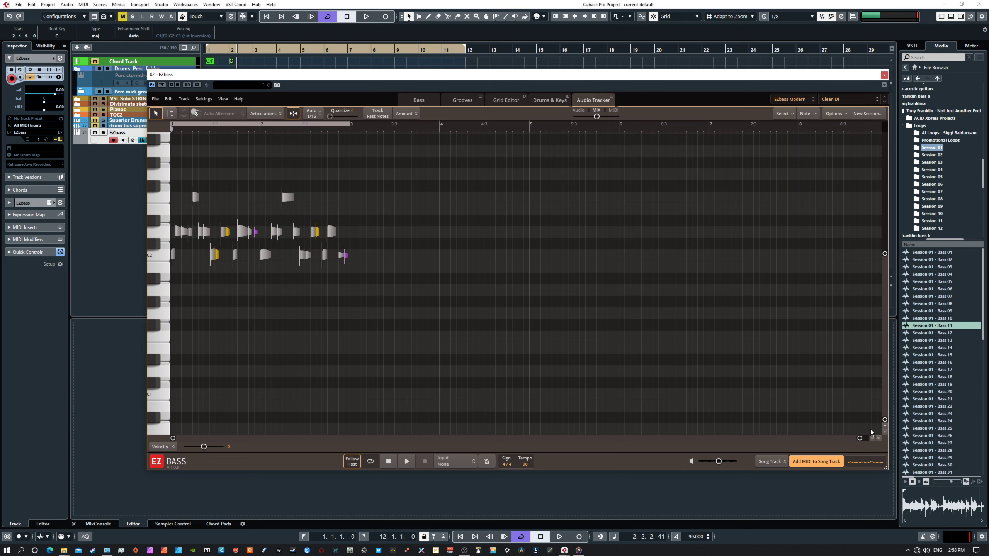
Step: Play the tracked loop with the blend fully on source audio, raise the output volume, shift the blend fully to MIDI, and stop playback
{"action": "left_click_drag", "start_coordinate": [860, 438], "coordinate": [420, 423]}
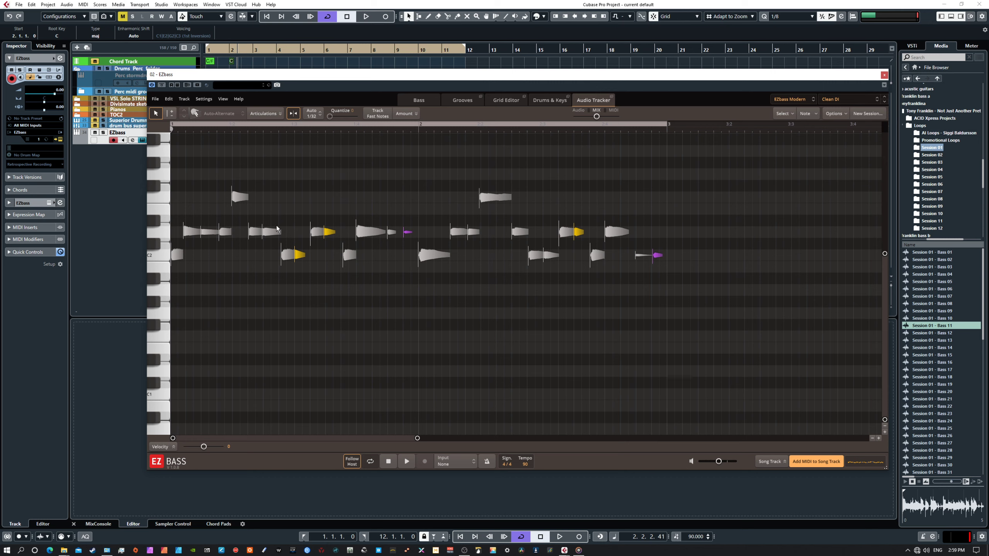
{"action": "left_click", "coordinate": [619, 114]}
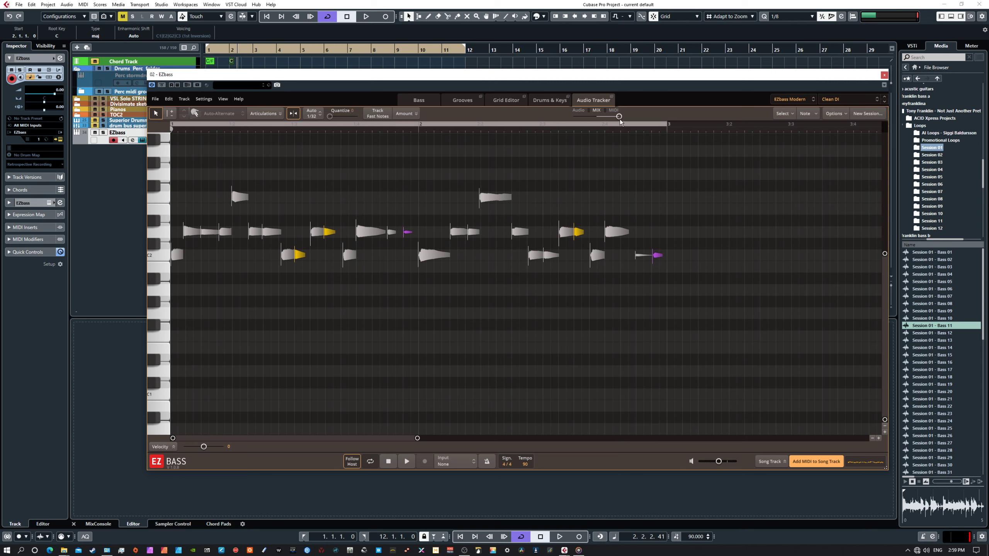
{"action": "left_click_drag", "start_coordinate": [619, 116], "coordinate": [572, 117]}
{"action": "left_click_drag", "start_coordinate": [718, 462], "coordinate": [717, 462]}
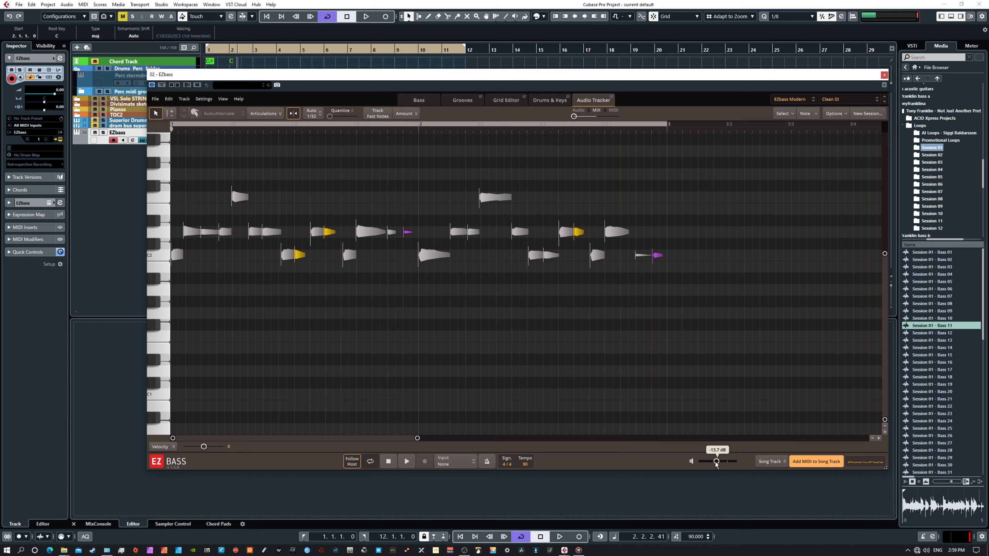
{"action": "left_click", "coordinate": [404, 464]}
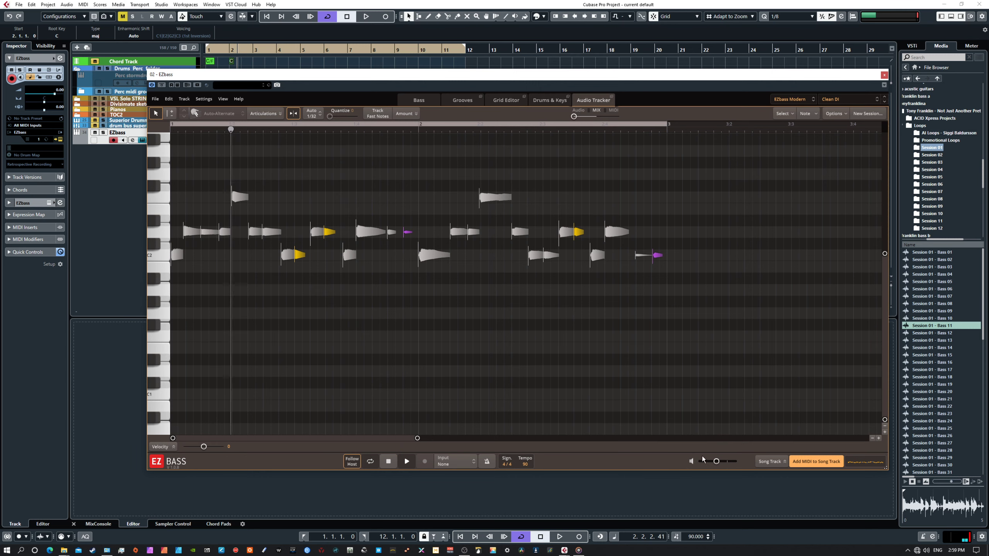
{"action": "left_click_drag", "start_coordinate": [716, 463], "coordinate": [723, 466]}
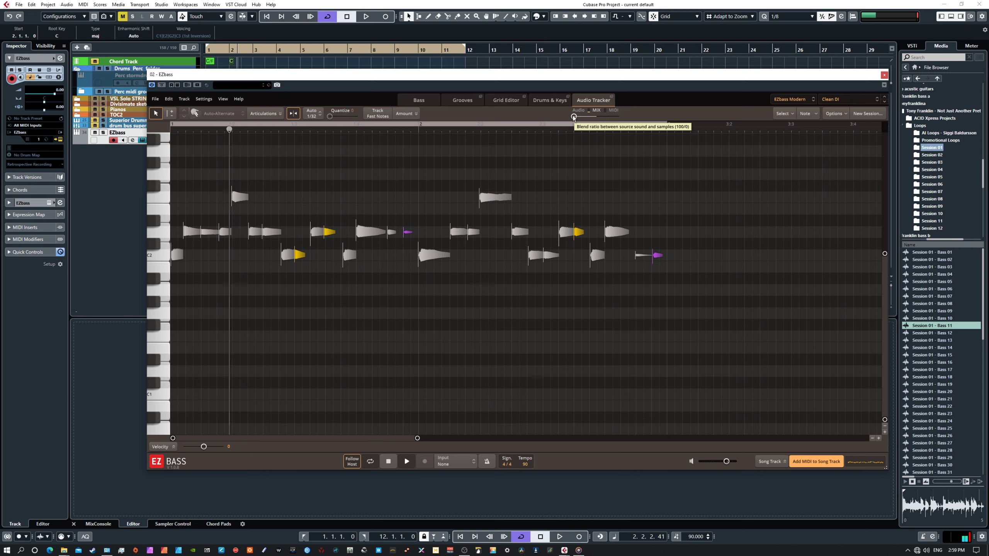
{"action": "left_click_drag", "start_coordinate": [574, 117], "coordinate": [621, 115]}
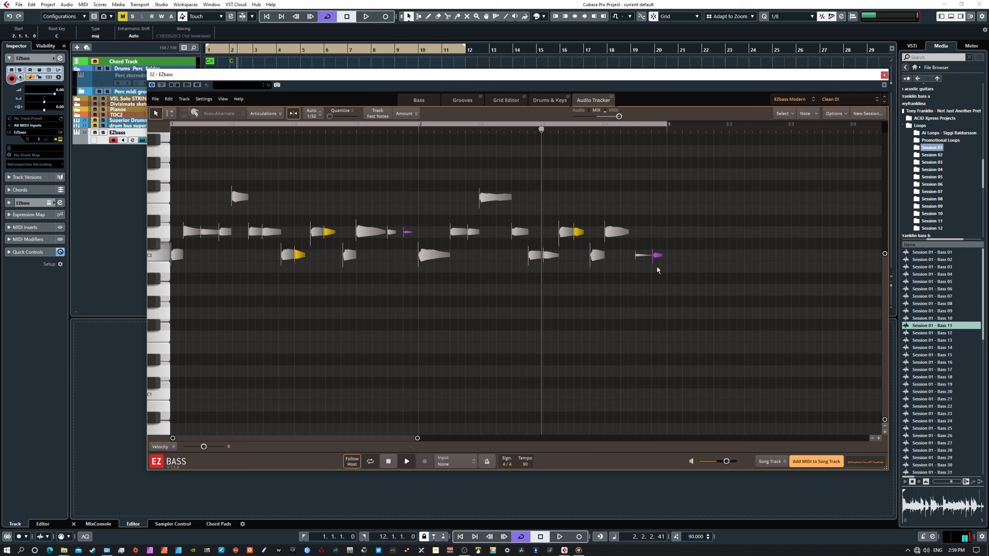
{"action": "left_click", "coordinate": [388, 461]}
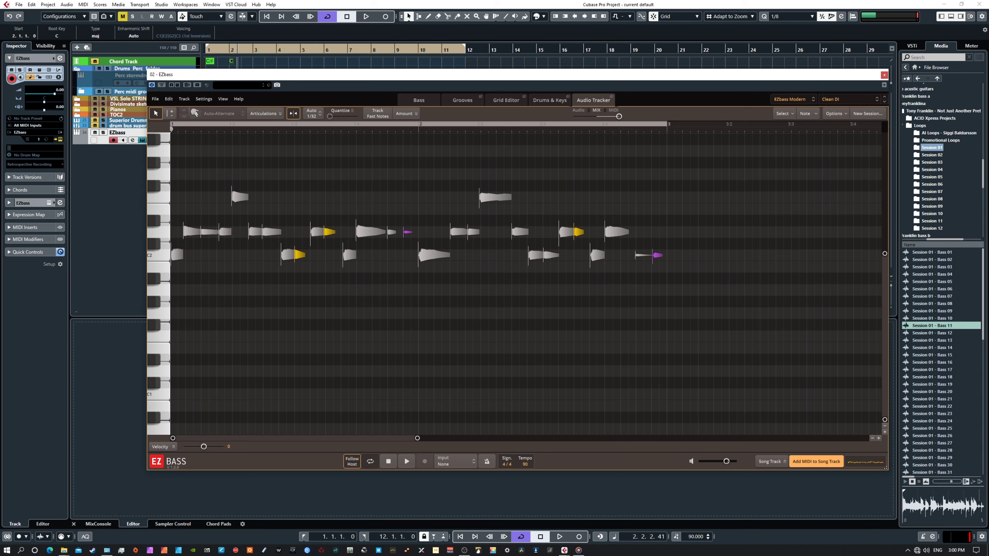
Step: Bring the VST Bass Amp, AmpliTube 4, DaTube and Distroyer insert windows over the tracker to examine them, and move them away again
{"action": "left_click_drag", "start_coordinate": [552, 171], "coordinate": [753, 172]}
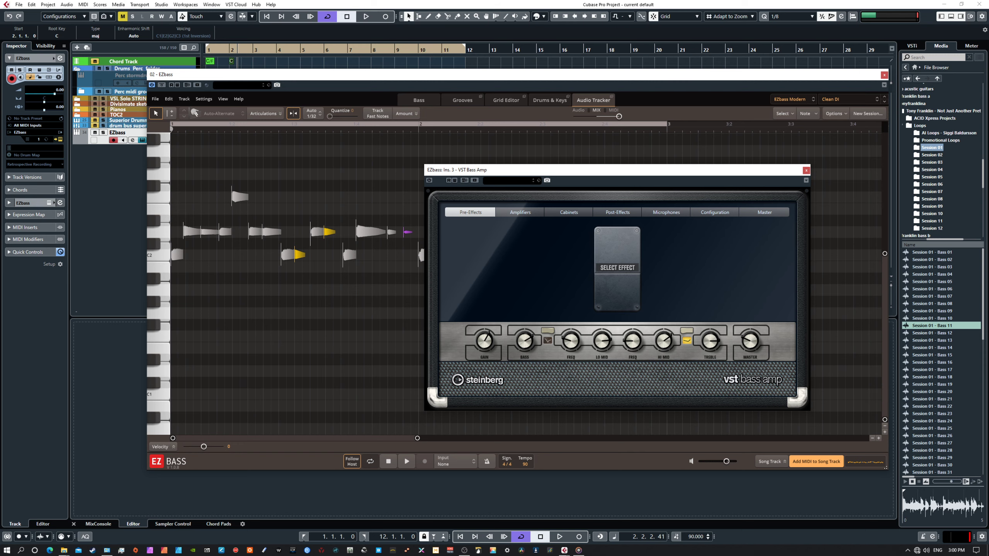
{"action": "left_click_drag", "start_coordinate": [0, 157], "coordinate": [629, 214]}
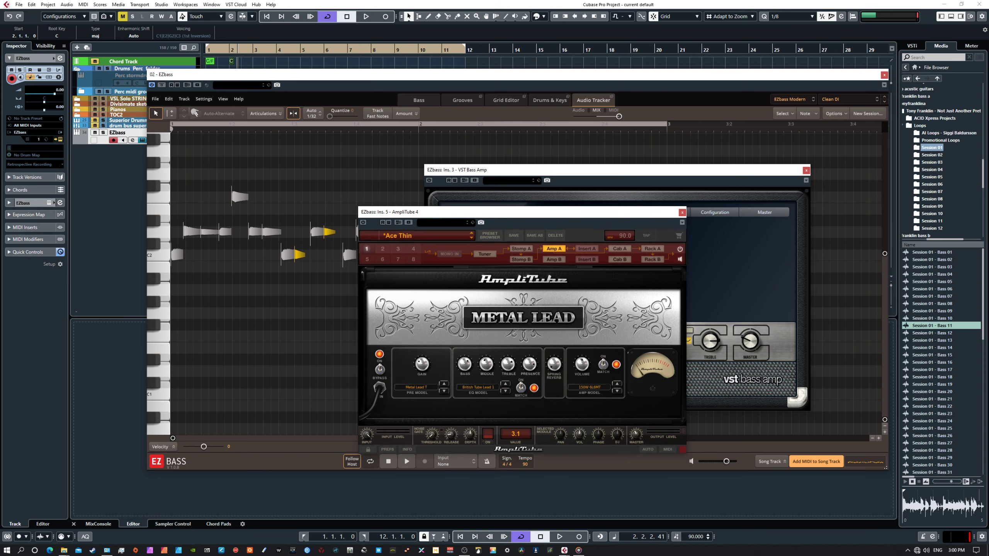
{"action": "left_click_drag", "start_coordinate": [0, 260], "coordinate": [381, 259]}
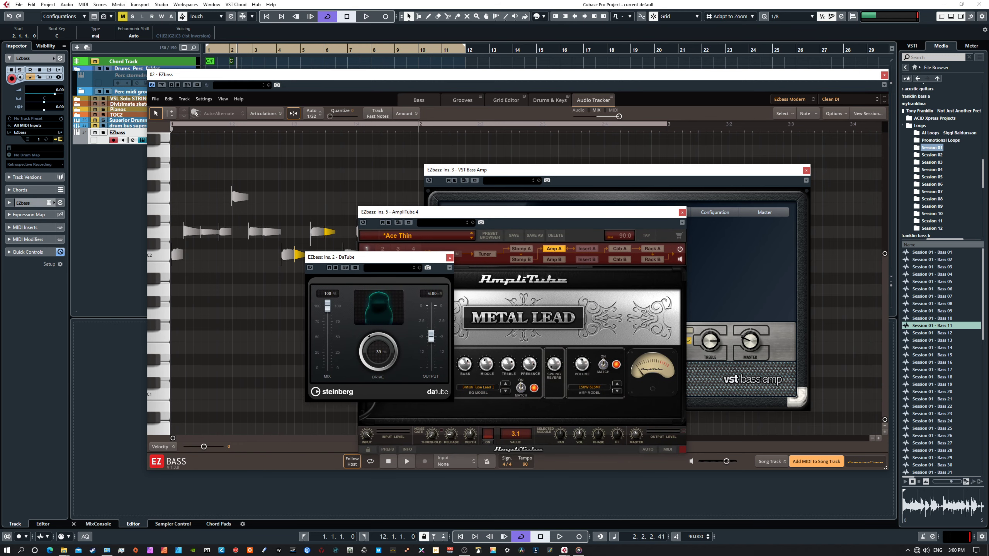
{"action": "left_click_drag", "start_coordinate": [0, 284], "coordinate": [356, 280]}
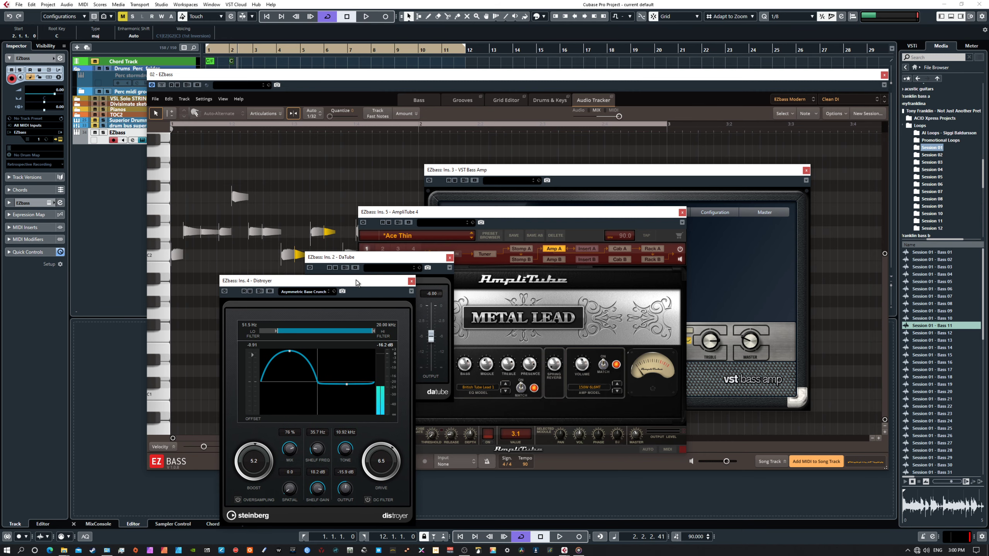
{"action": "left_click_drag", "start_coordinate": [356, 280], "coordinate": [0, 281]}
{"action": "left_click_drag", "start_coordinate": [378, 261], "coordinate": [0, 273]}
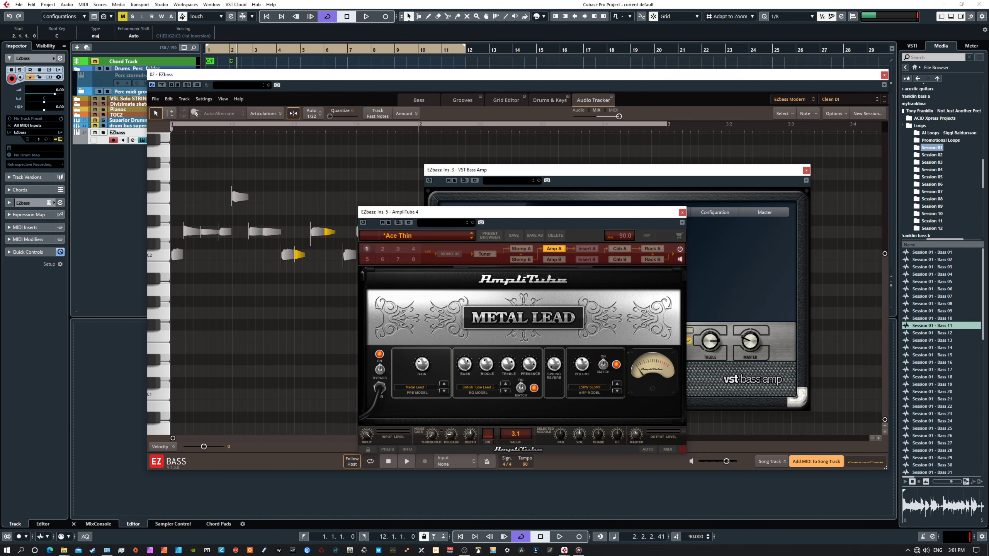
{"action": "left_click_drag", "start_coordinate": [438, 215], "coordinate": [0, 219]}
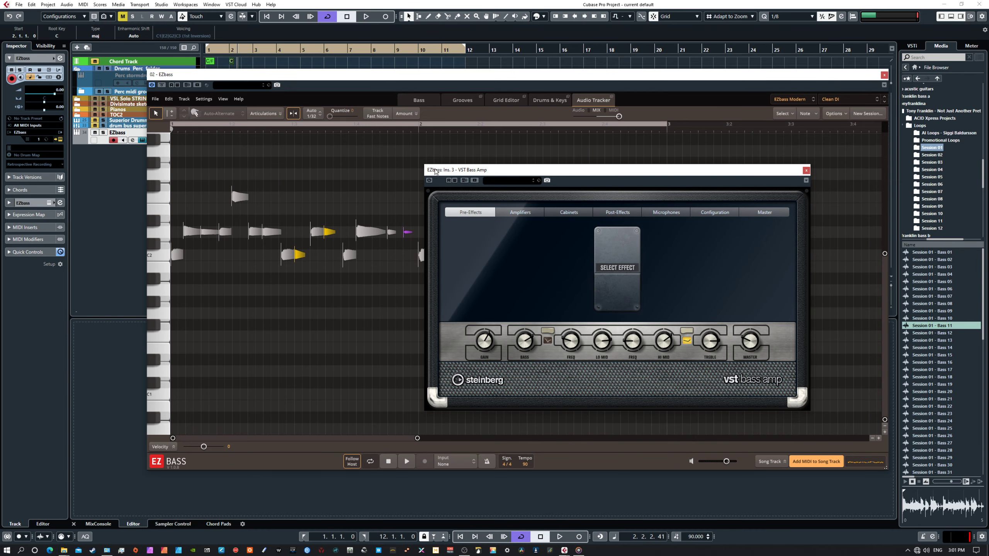
{"action": "left_click_drag", "start_coordinate": [510, 171], "coordinate": [0, 171]}
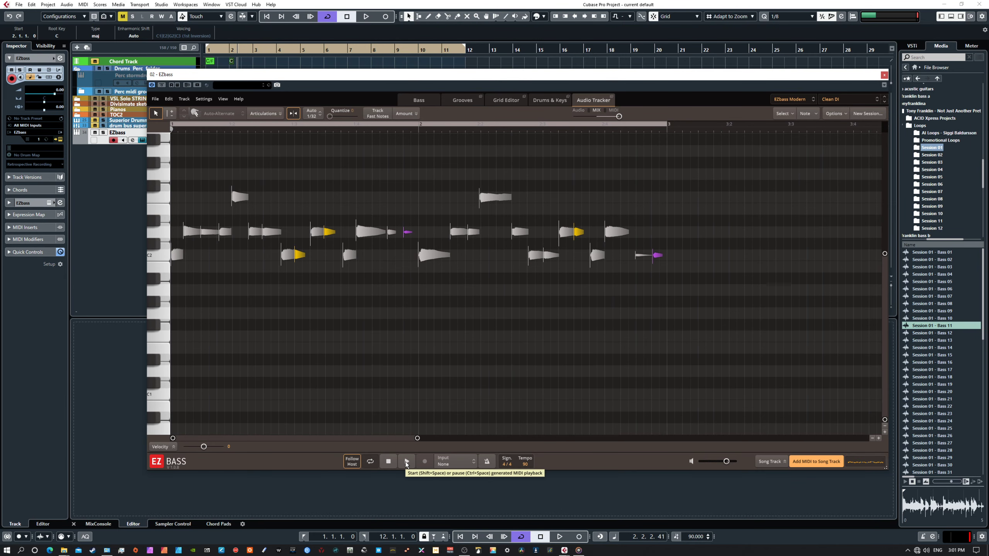
Step: Listen to the converted MIDI bassline twice with the blend at the MIDI end, stopping playback after each pass
{"action": "left_click", "coordinate": [406, 462]}
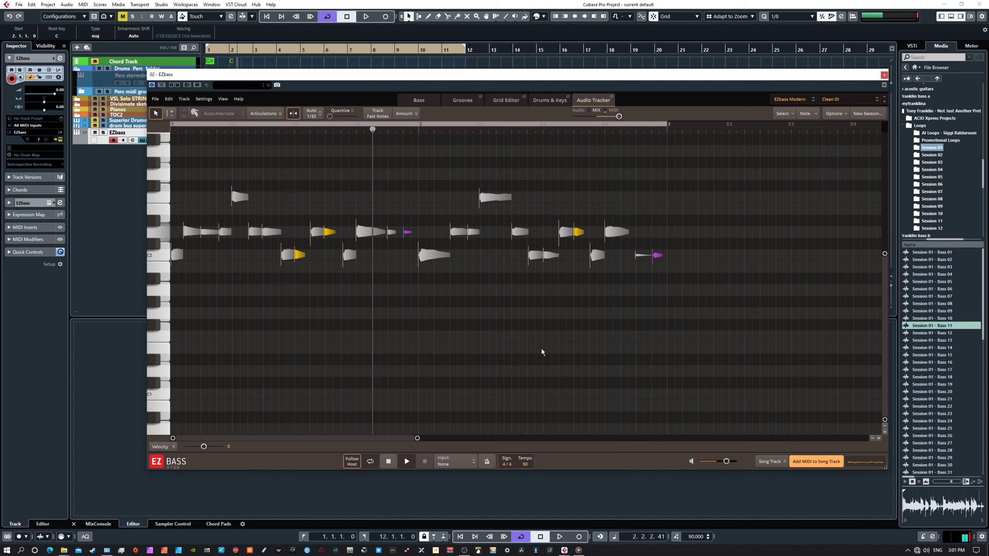
{"action": "left_click", "coordinate": [389, 461]}
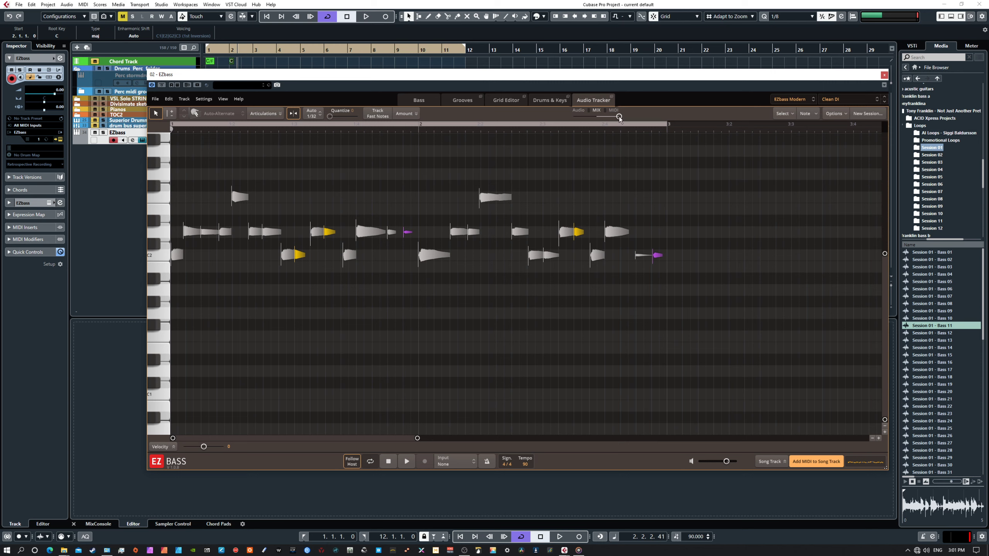
{"action": "left_click", "coordinate": [406, 461]}
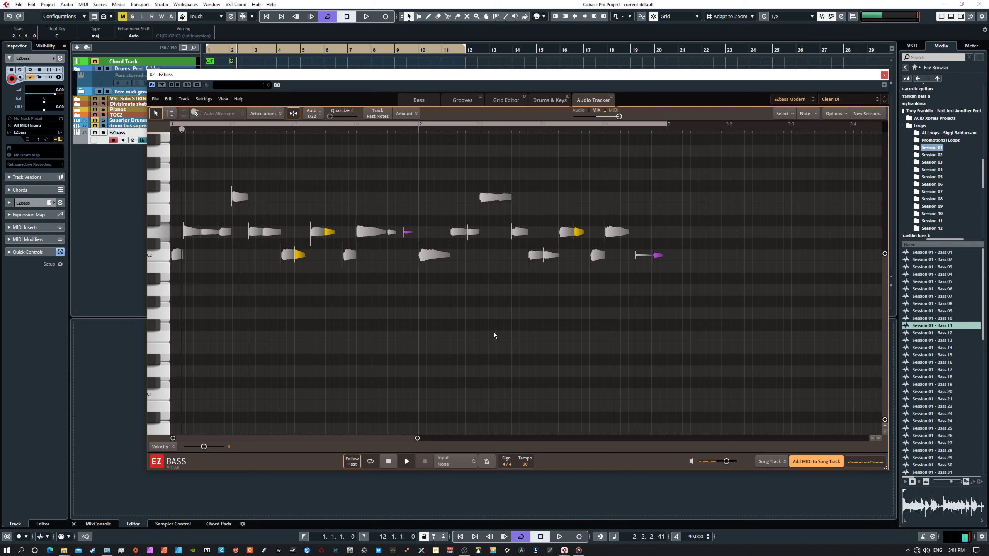
{"action": "mouse_move", "coordinate": [619, 117]}
{"action": "left_mouse_down"}
{"action": "mouse_move", "coordinate": [574, 124]}
{"action": "mouse_move", "coordinate": [619, 124]}
{"action": "left_mouse_up"}
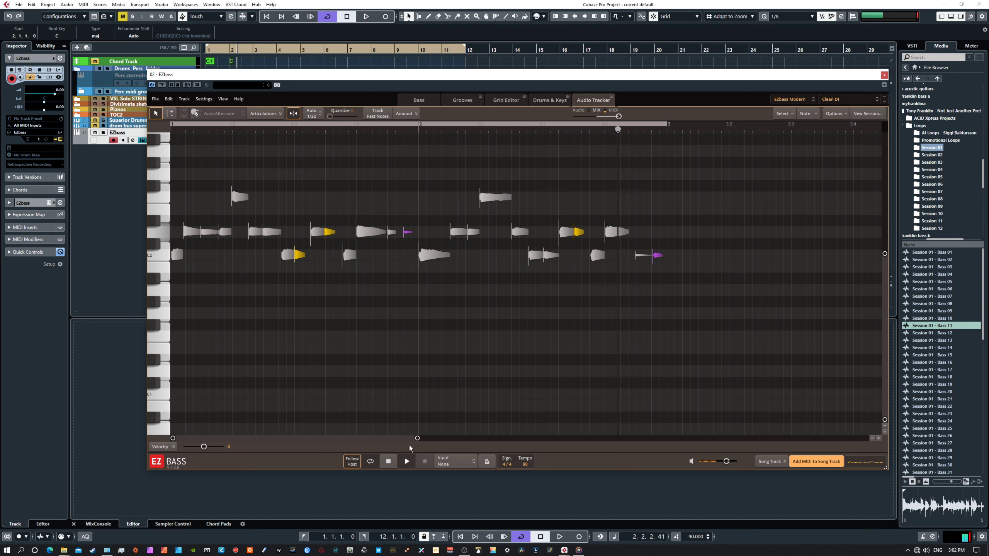
{"action": "left_click", "coordinate": [391, 461]}
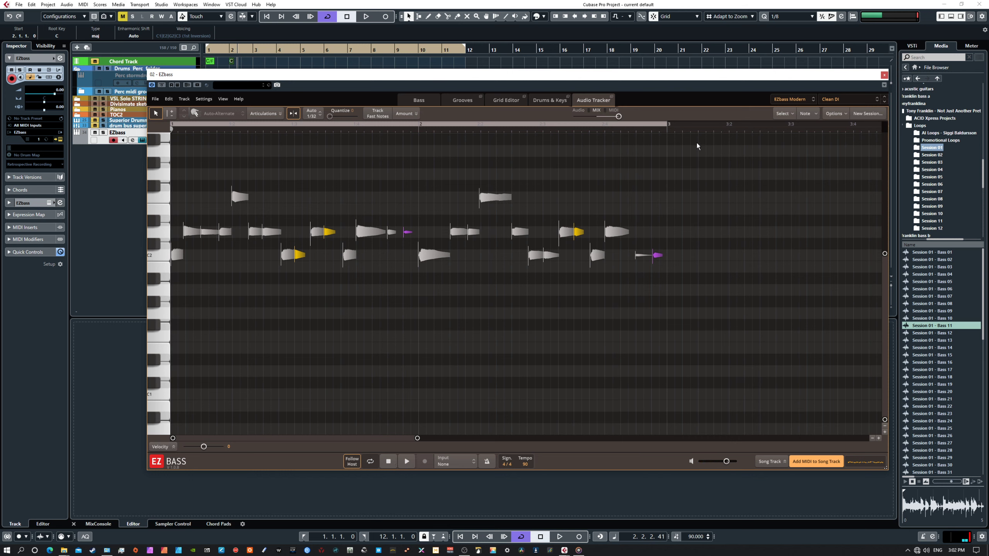
Step: Show the bass instrument view, load the Clean Dynamic Pick preset for EZbass Modern, and display its effects controls
{"action": "left_click", "coordinate": [833, 100]}
{"action": "left_click", "coordinate": [835, 99]}
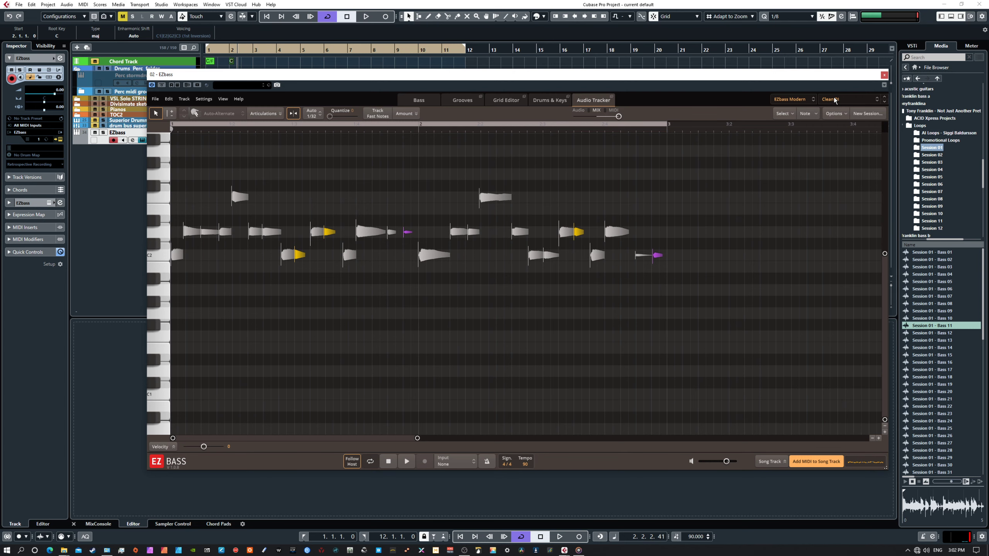
{"action": "left_click", "coordinate": [792, 100]}
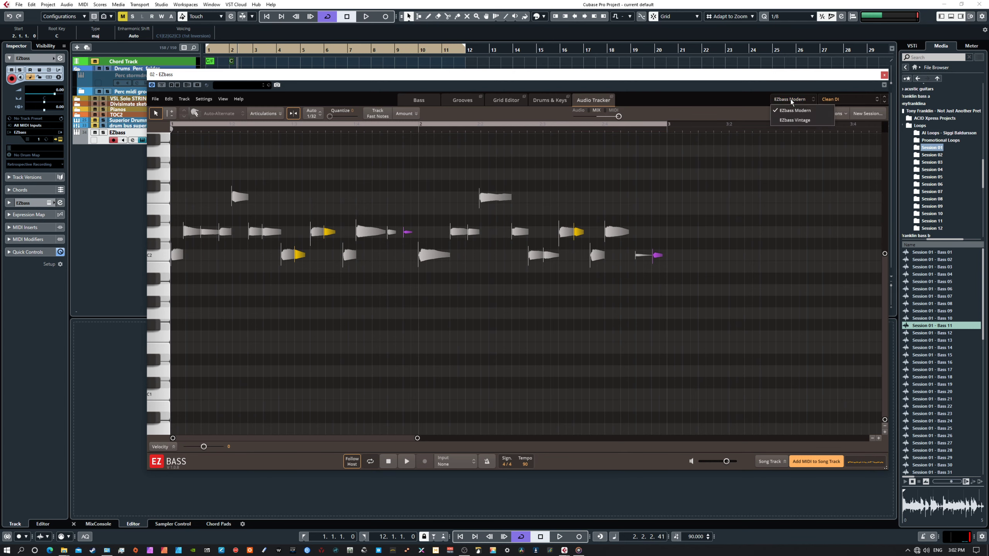
{"action": "left_click", "coordinate": [750, 103]}
{"action": "left_click", "coordinate": [418, 101]}
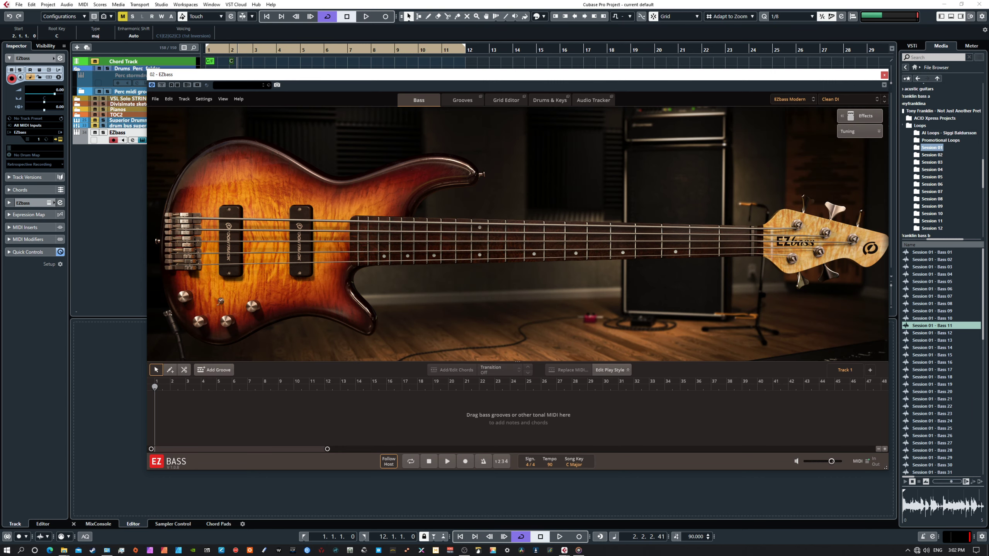
{"action": "left_click", "coordinate": [850, 100]}
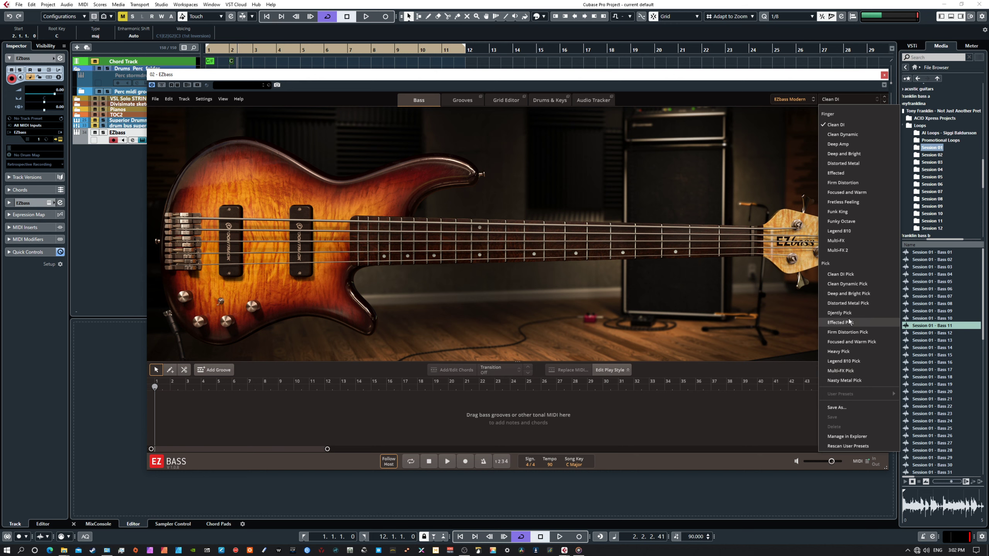
{"action": "left_click", "coordinate": [849, 284]}
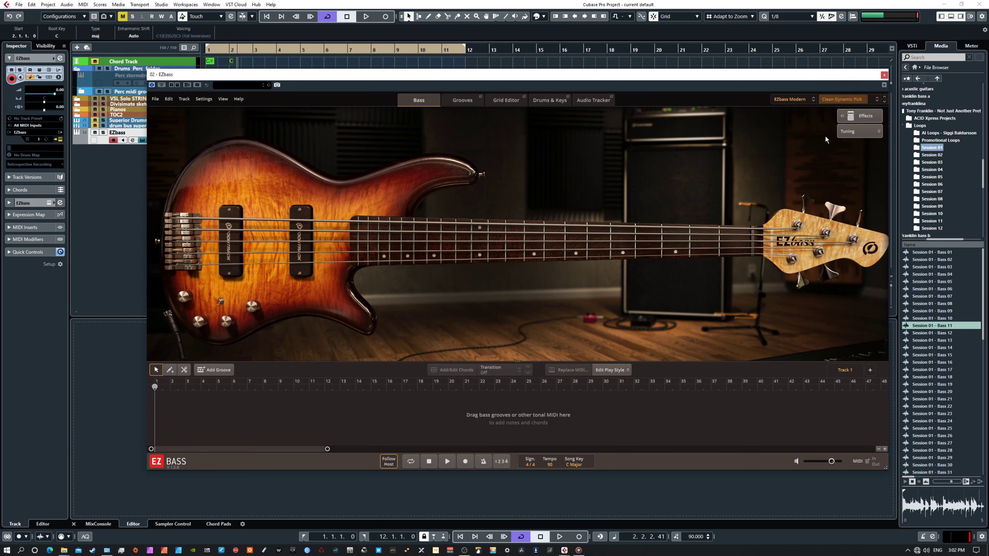
{"action": "left_click", "coordinate": [860, 117]}
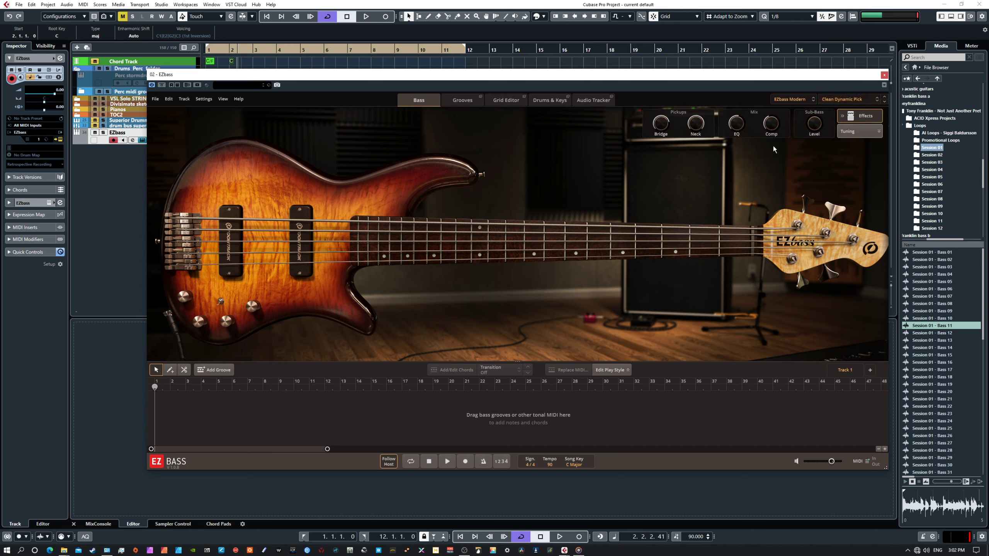
Step: Play the tracked loop in the Audio Tracker, switch the preset to Deep and Bright Pick with the blend fully on MIDI, and stop playback
{"action": "left_click", "coordinate": [447, 462]}
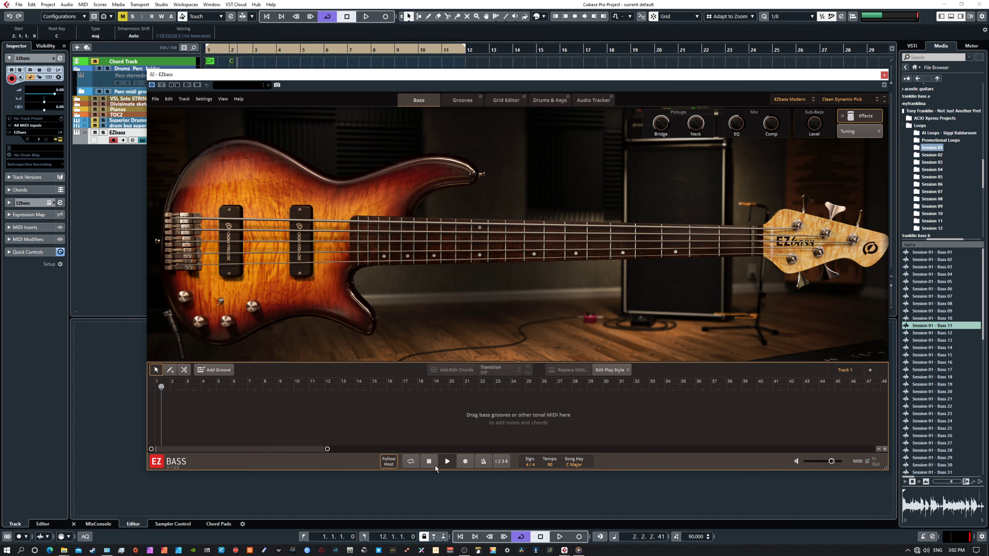
{"action": "left_click", "coordinate": [430, 462]}
{"action": "left_click", "coordinate": [591, 100]}
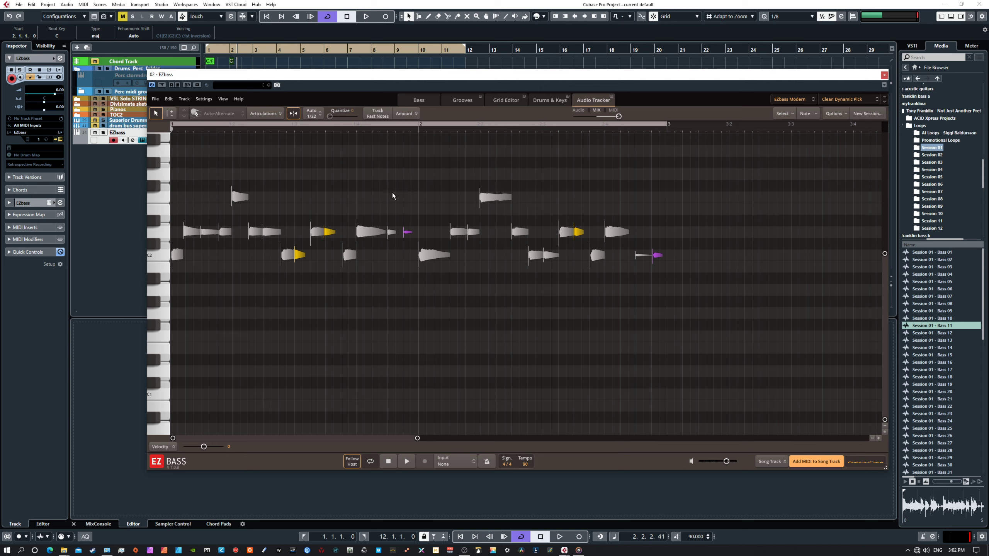
{"action": "left_click", "coordinate": [410, 464]}
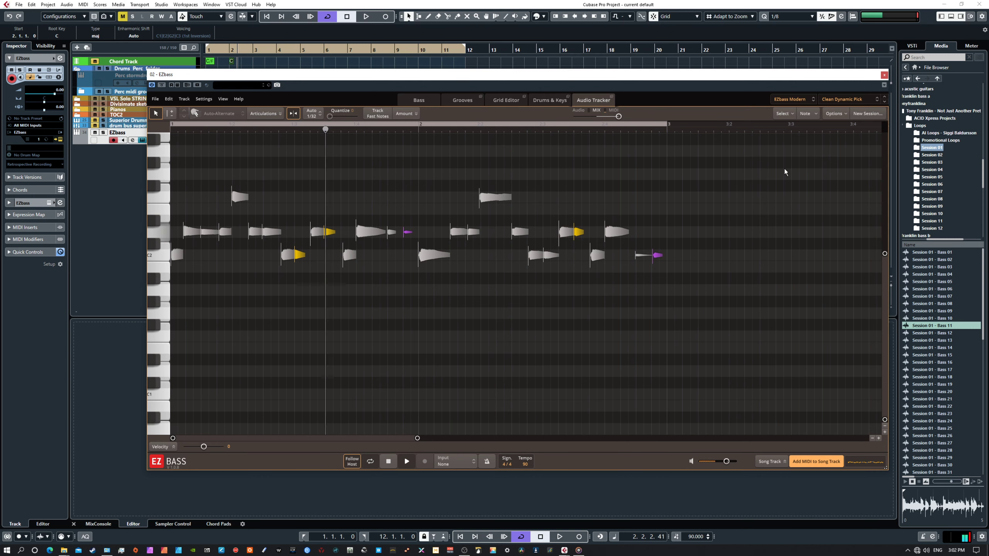
{"action": "left_click", "coordinate": [840, 103]}
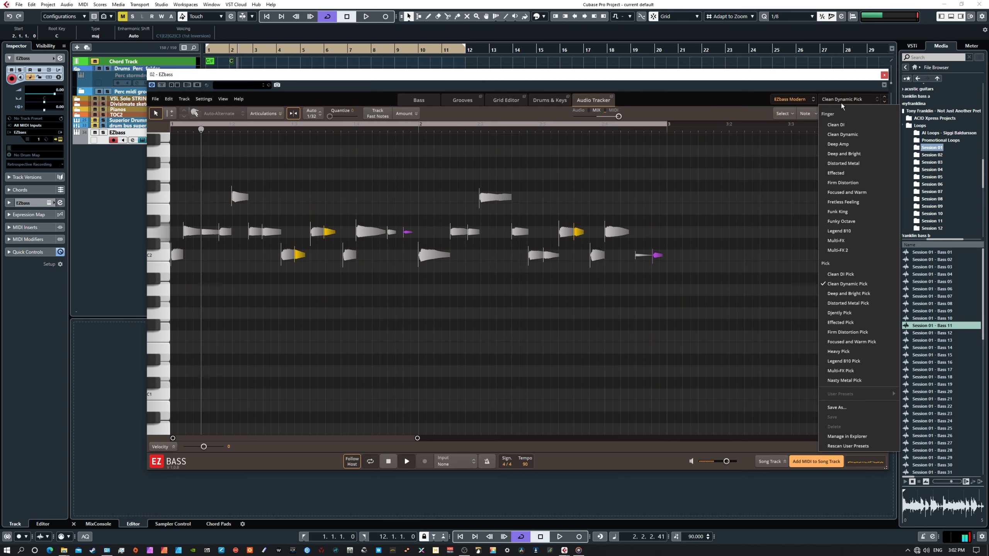
{"action": "left_click", "coordinate": [834, 294]}
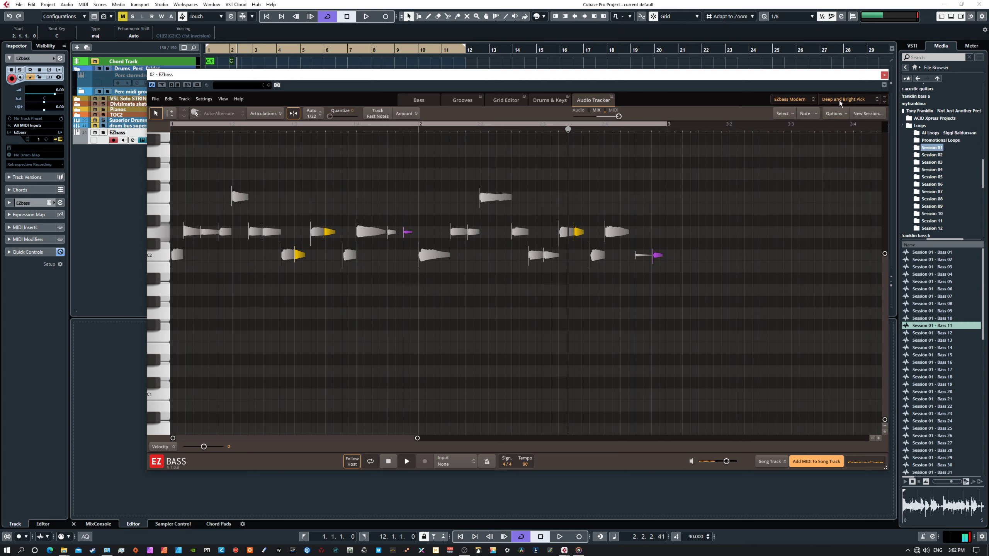
{"action": "mouse_move", "coordinate": [616, 120]}
{"action": "left_mouse_down"}
{"action": "mouse_move", "coordinate": [576, 121]}
{"action": "mouse_move", "coordinate": [622, 120]}
{"action": "left_mouse_up"}
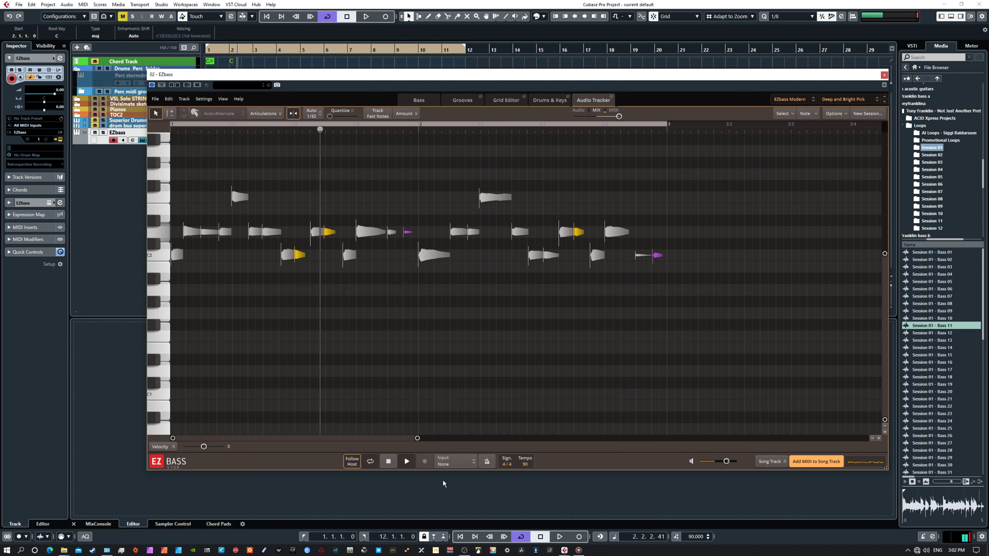
{"action": "left_click", "coordinate": [388, 462]}
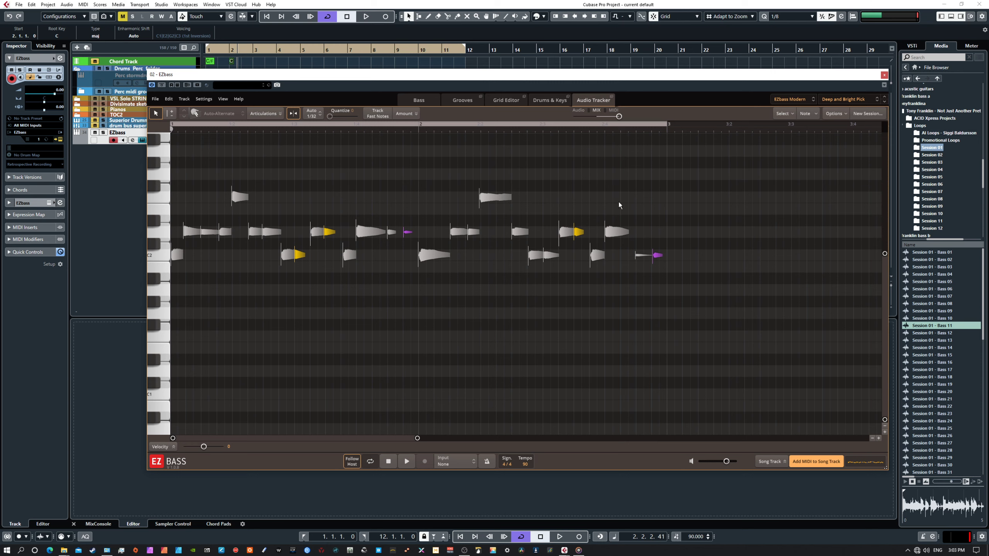
Step: Play the tracked loop again, compare it by shifting the blend fully to source audio and back to MIDI, and stop playback
{"action": "left_click", "coordinate": [407, 463]}
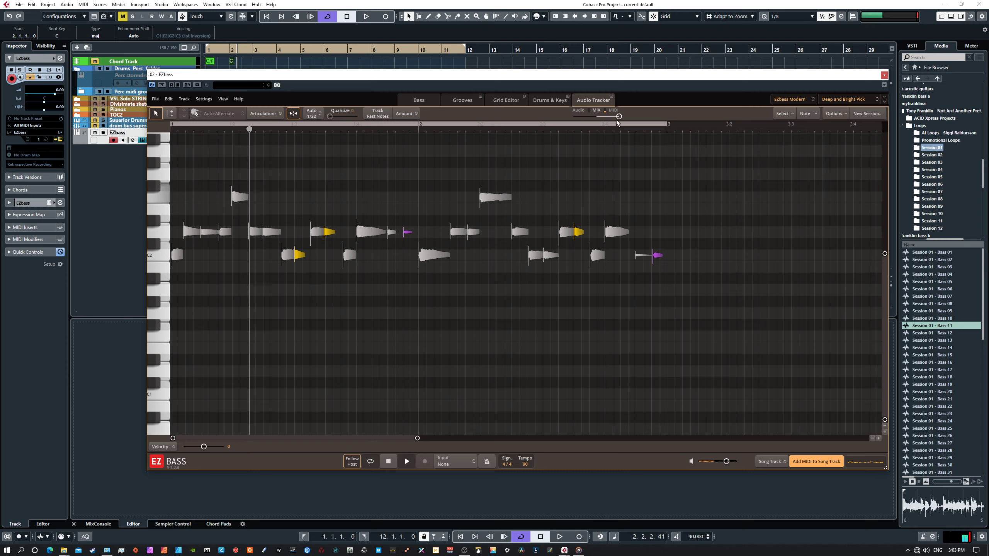
{"action": "left_click_drag", "start_coordinate": [619, 116], "coordinate": [574, 116]}
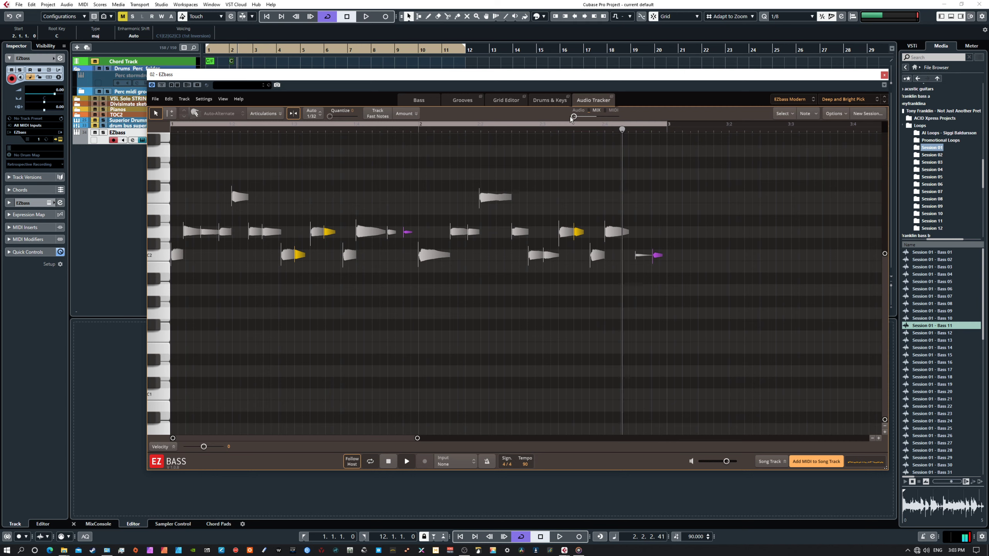
{"action": "left_click_drag", "start_coordinate": [573, 117], "coordinate": [618, 116]}
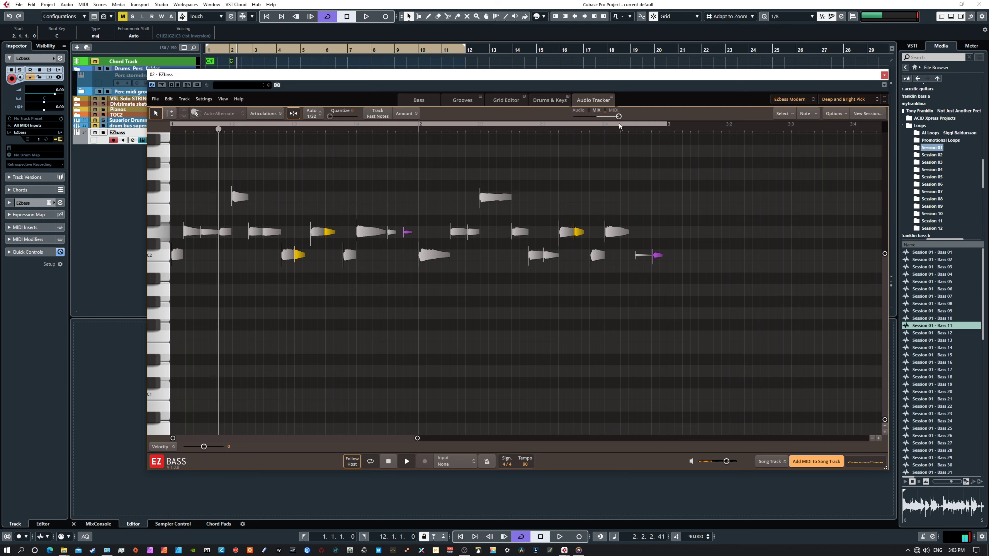
{"action": "left_click", "coordinate": [388, 461]}
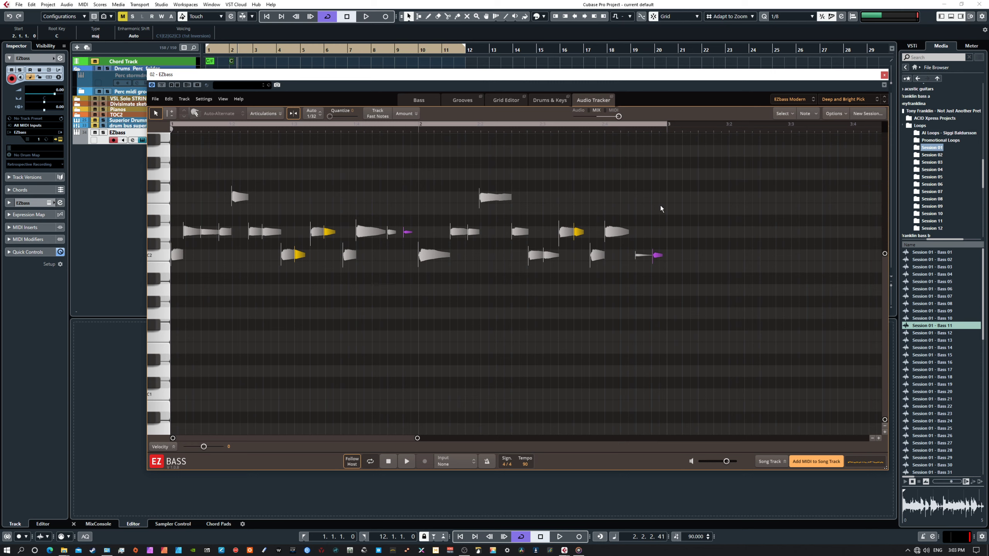
Step: Add the converted bass MIDI to the song track and enlarge the timeline around the new Verse block
{"action": "left_click", "coordinate": [498, 194]}
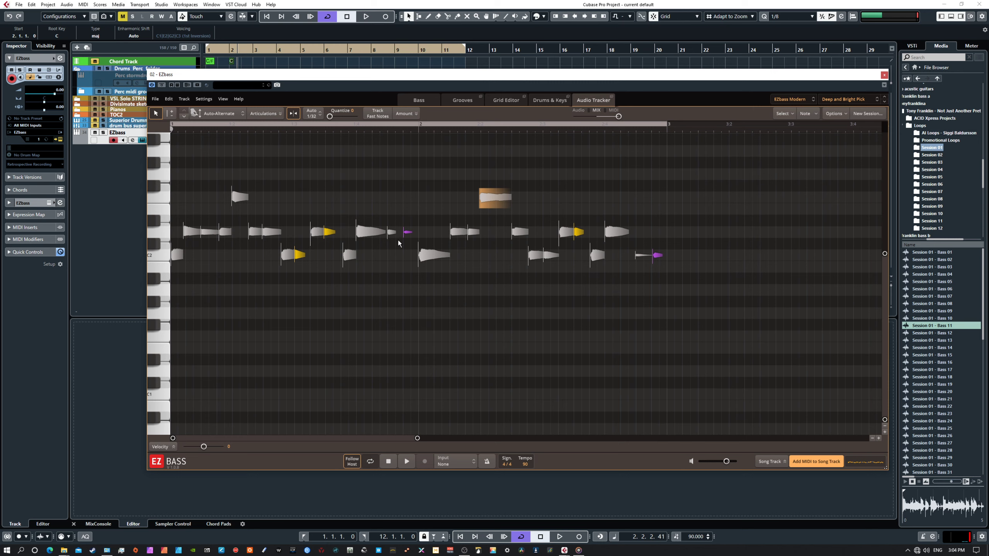
{"action": "left_click", "coordinate": [806, 462]}
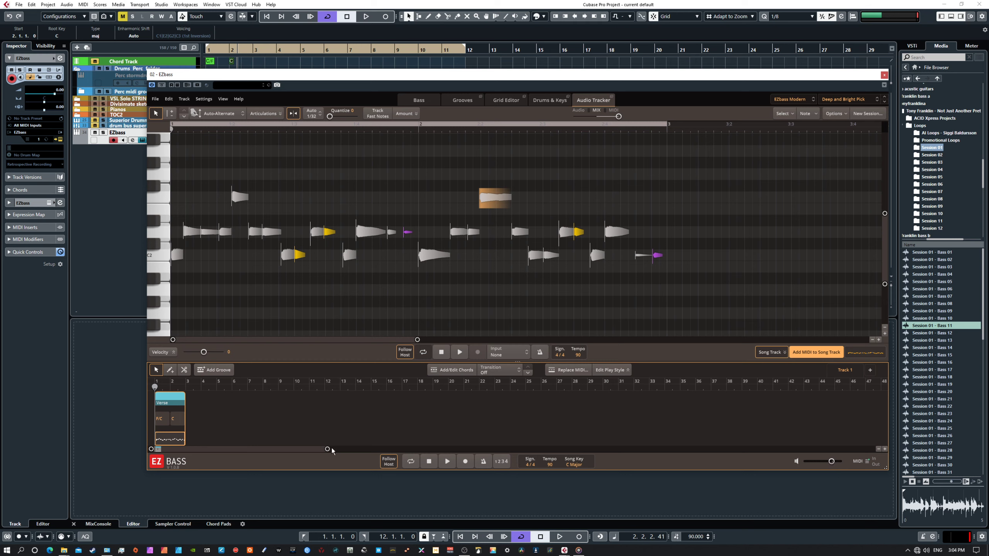
{"action": "left_click_drag", "start_coordinate": [327, 449], "coordinate": [179, 450]}
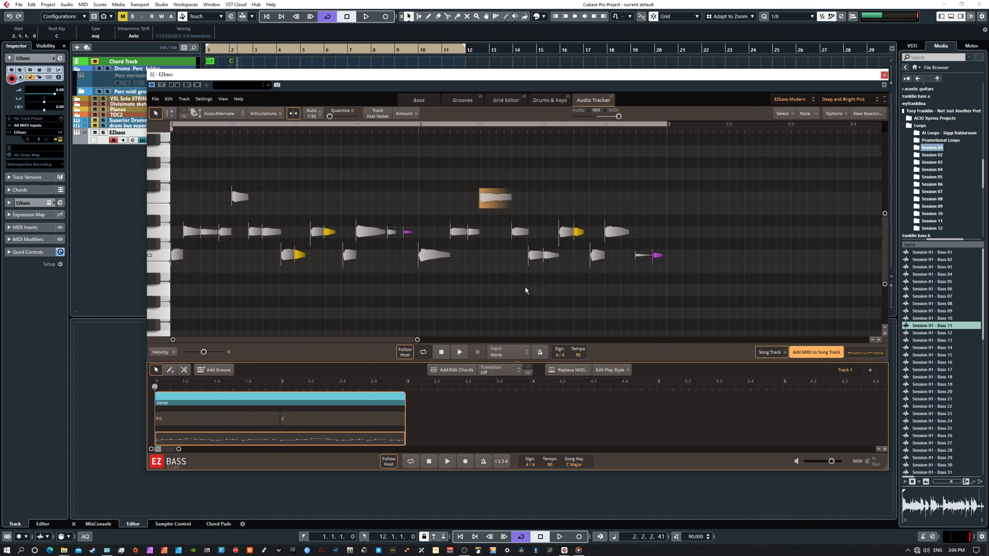
Step: Show the song track's bassline enlarged in the Grid Editor, play it once, and turn on looping for the song track
{"action": "left_click", "coordinate": [506, 100]}
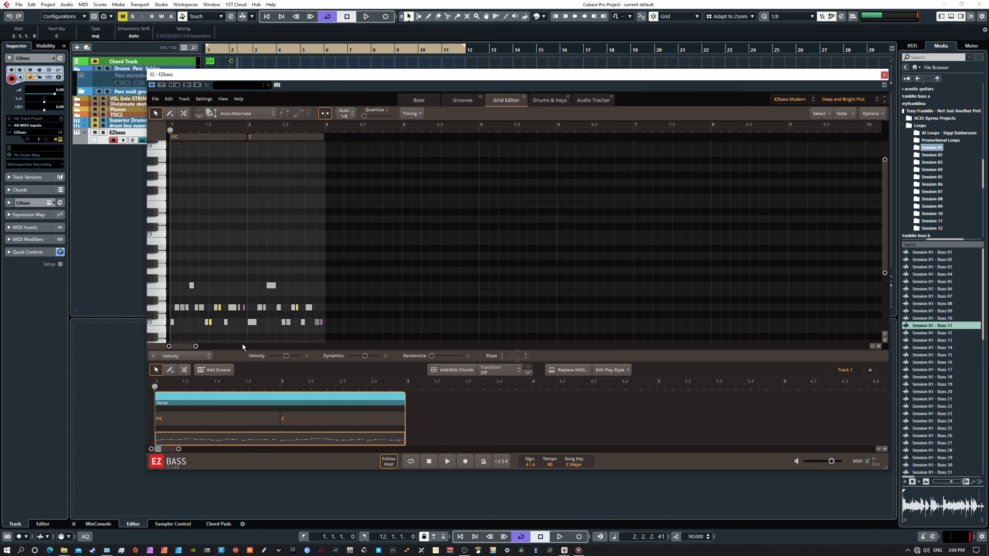
{"action": "left_click_drag", "start_coordinate": [196, 347], "coordinate": [176, 346]}
{"action": "scroll", "coordinate": [359, 260], "scroll_direction": "down", "scroll_amount": 3}
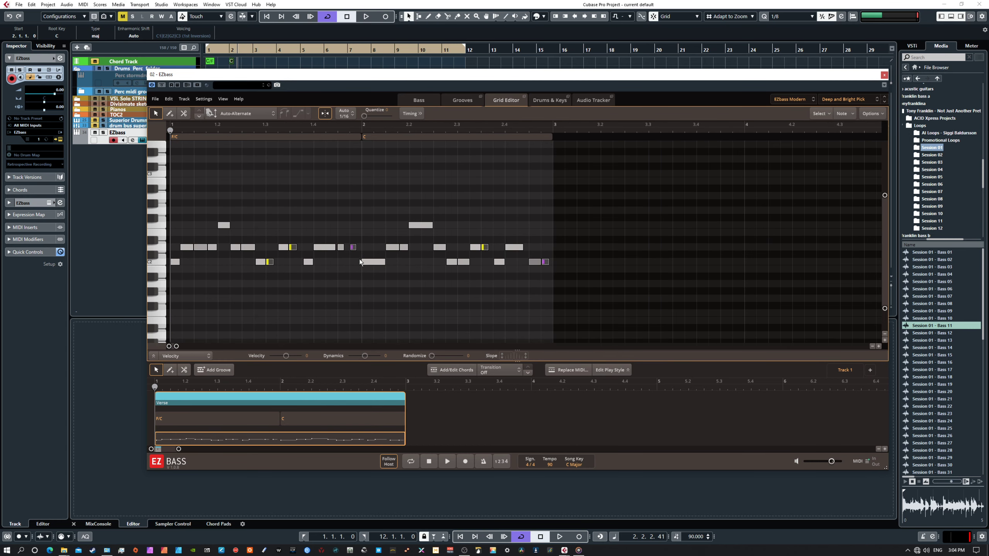
{"action": "scroll", "coordinate": [359, 259], "scroll_direction": "up", "scroll_amount": 2}
{"action": "scroll", "coordinate": [359, 259], "scroll_direction": "down", "scroll_amount": 3}
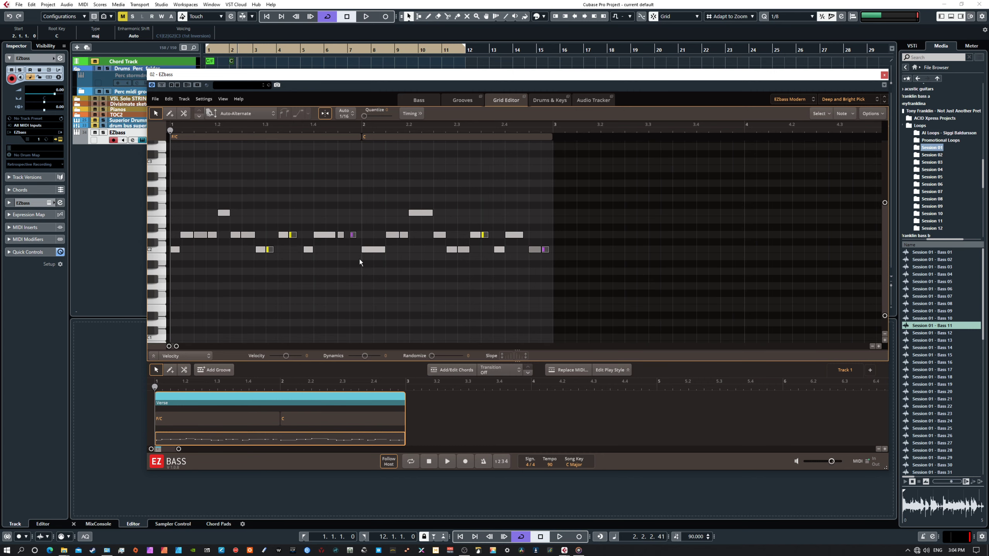
{"action": "left_click", "coordinate": [447, 461]}
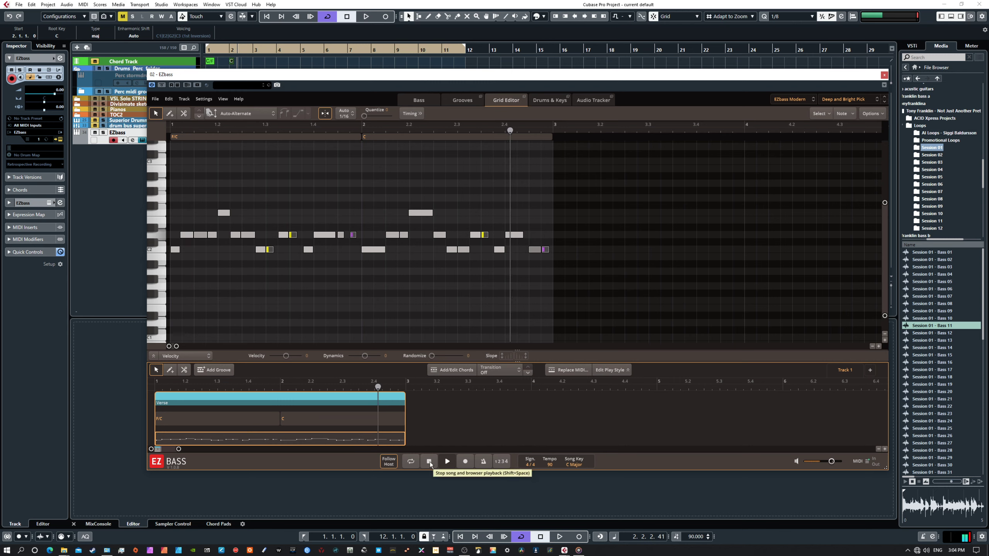
{"action": "left_click", "coordinate": [430, 462]}
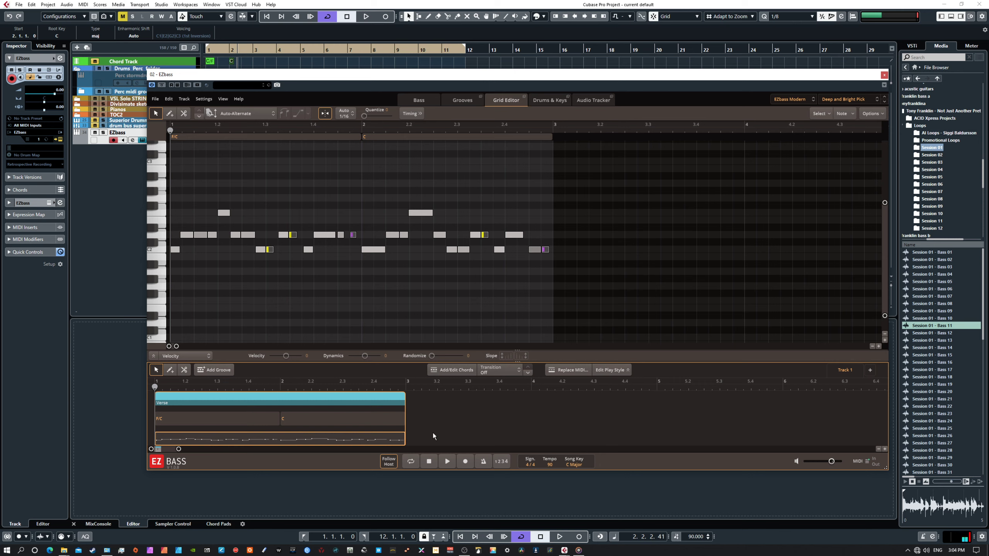
{"action": "left_click", "coordinate": [411, 461]}
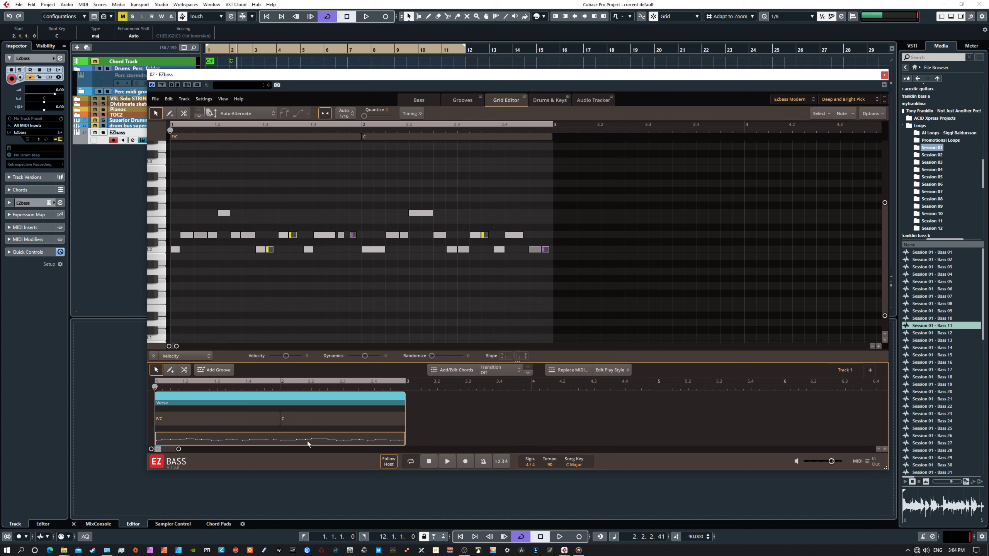
Step: Examine the song track's MIDI block, the C chord block with its chord wheel, and the Verse song part by selecting each
{"action": "left_click", "coordinate": [469, 437]}
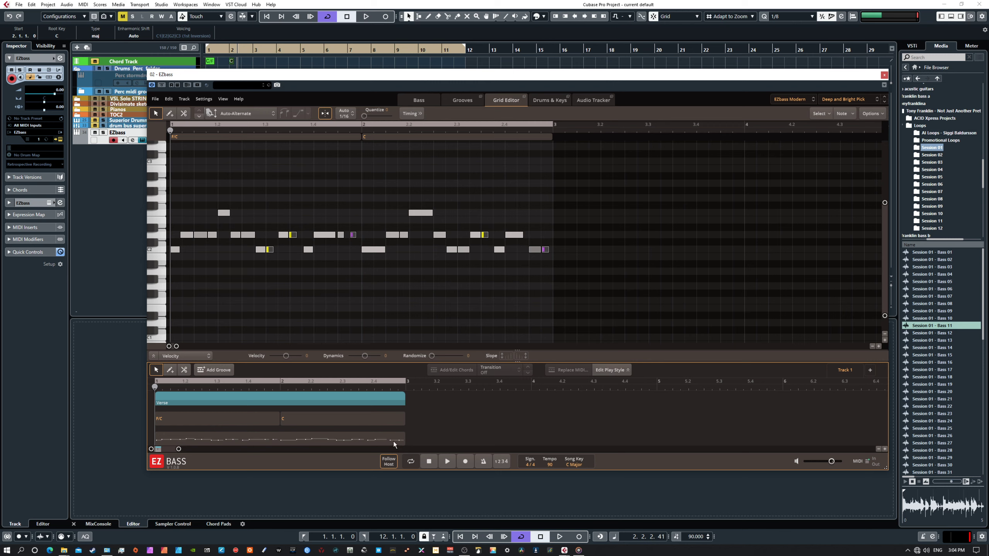
{"action": "left_click", "coordinate": [394, 442]}
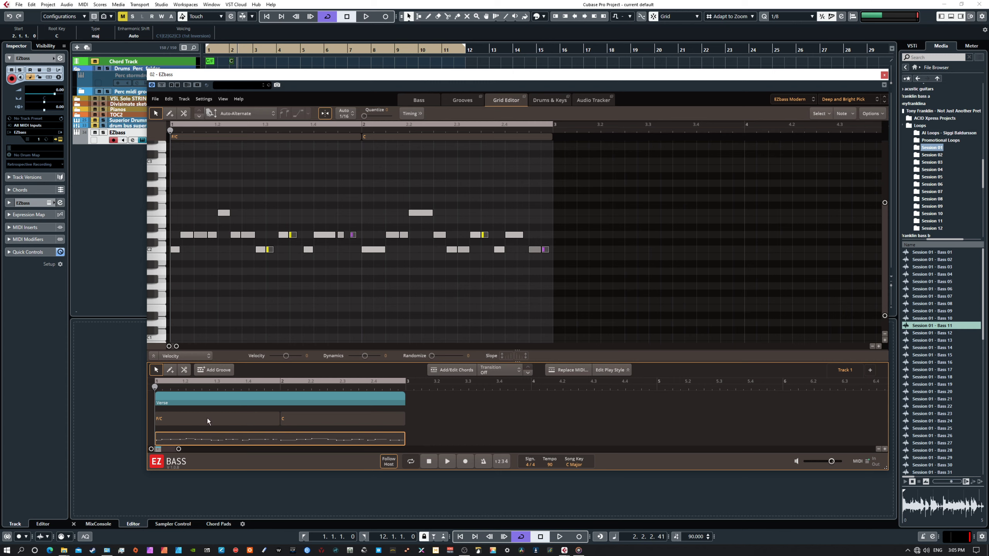
{"action": "left_click", "coordinate": [296, 419]}
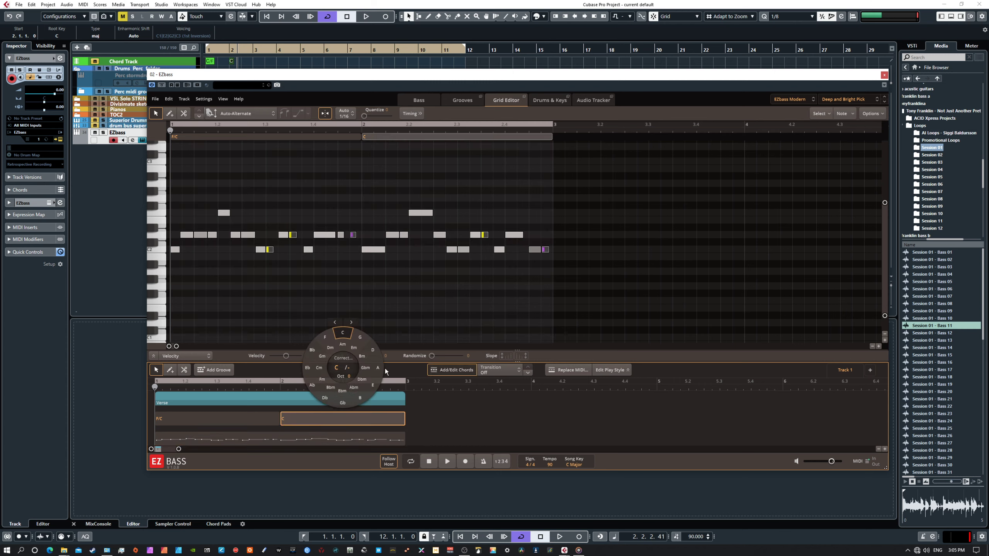
{"action": "left_click", "coordinate": [342, 427]}
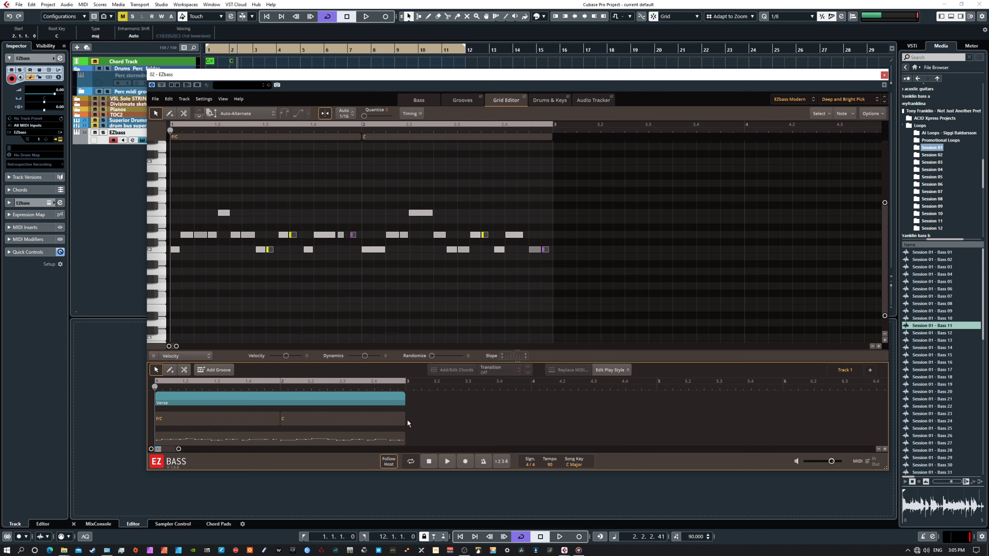
{"action": "mouse_move", "coordinate": [404, 420]}
{"action": "left_mouse_down"}
{"action": "mouse_move", "coordinate": [302, 419]}
{"action": "mouse_move", "coordinate": [405, 419]}
{"action": "left_mouse_up"}
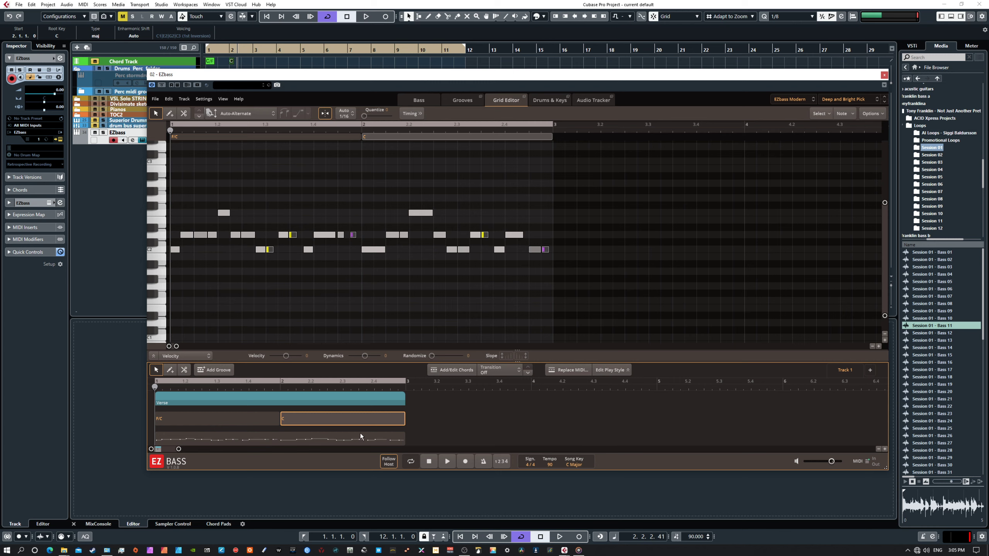
{"action": "left_click", "coordinate": [352, 444]}
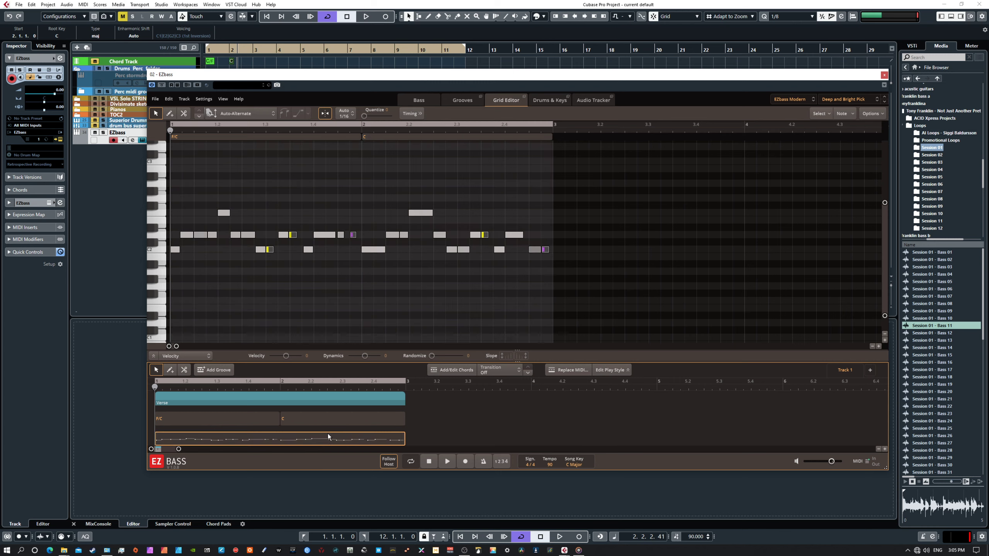
{"action": "mouse_move", "coordinate": [325, 439]}
{"action": "left_mouse_down"}
{"action": "mouse_move", "coordinate": [524, 440]}
{"action": "mouse_move", "coordinate": [323, 444]}
{"action": "left_mouse_up"}
{"action": "left_click_drag", "start_coordinate": [365, 399], "coordinate": [320, 407]}
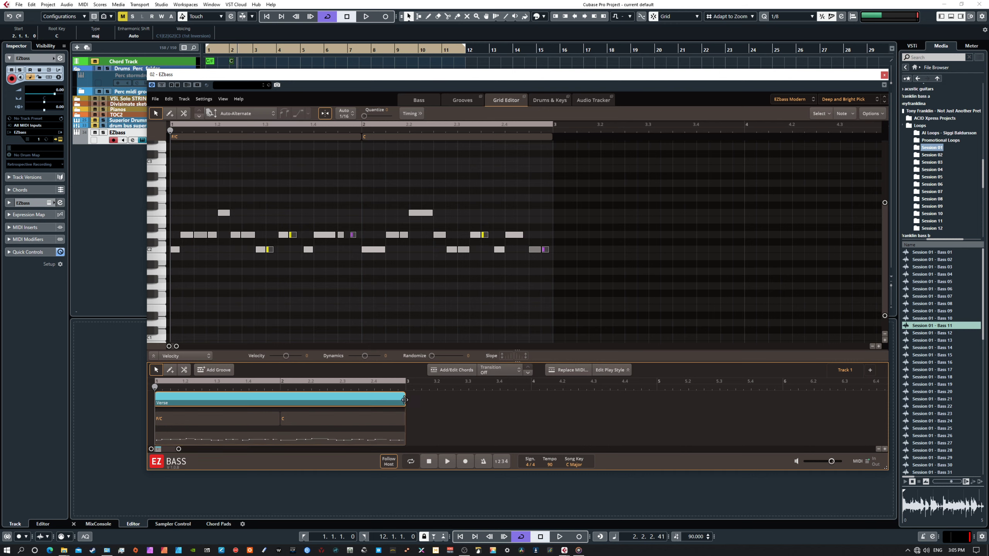
{"action": "mouse_move", "coordinate": [404, 402]}
{"action": "left_mouse_down"}
{"action": "mouse_move", "coordinate": [276, 402]}
{"action": "mouse_move", "coordinate": [405, 403]}
{"action": "left_mouse_up"}
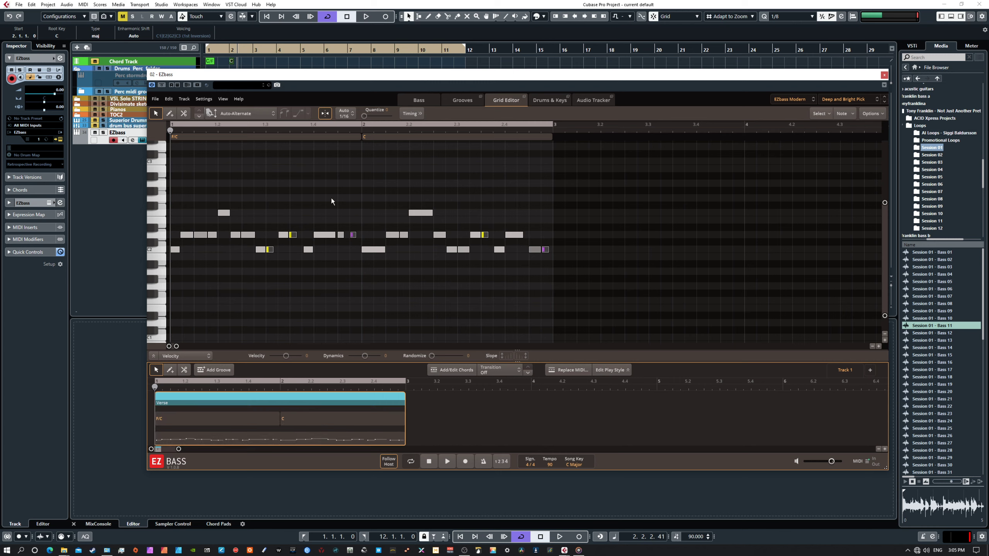
Step: Connect the high note near the start of the bassline to the note right after it with a slide
{"action": "left_click", "coordinate": [424, 213]}
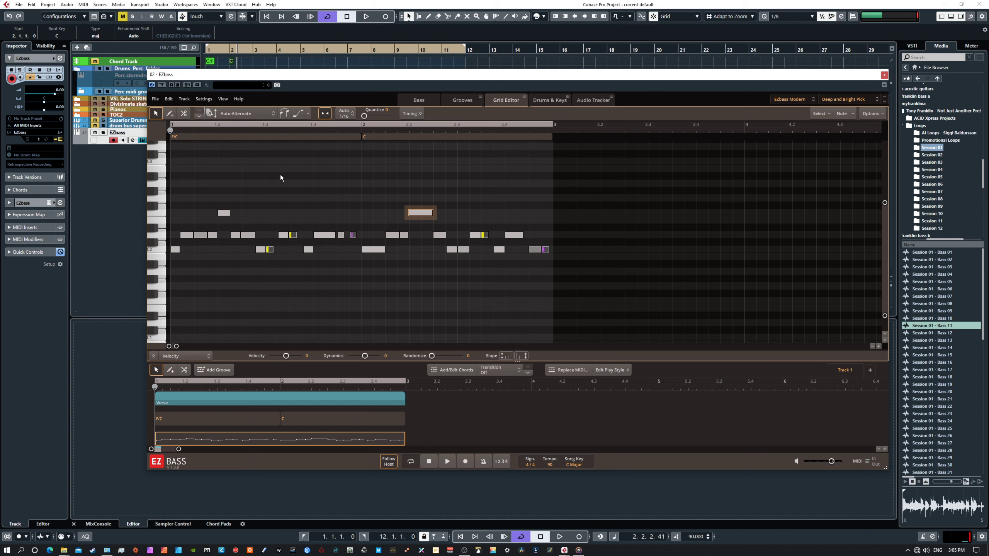
{"action": "left_click", "coordinate": [327, 235]}
{"action": "left_click_drag", "start_coordinate": [327, 233], "coordinate": [328, 236]}
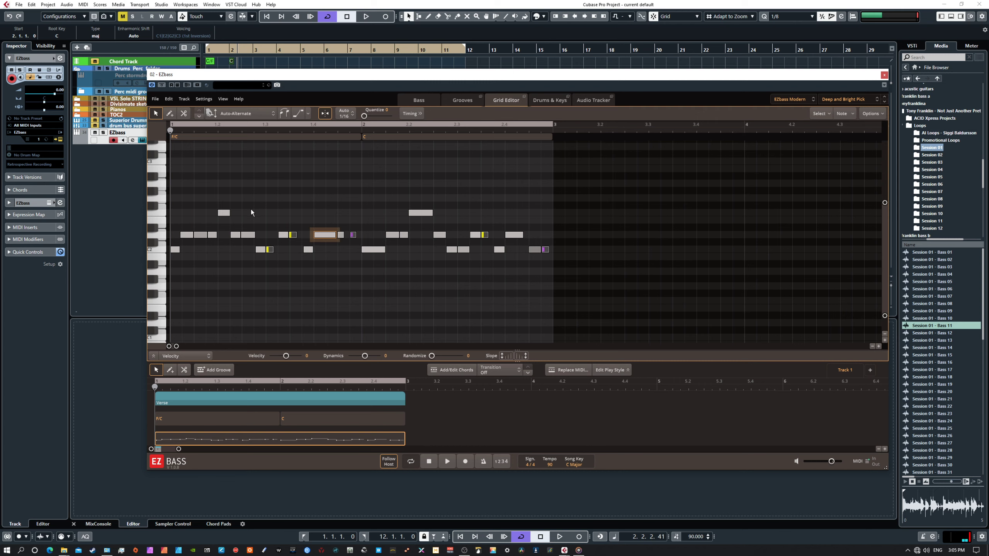
{"action": "left_click_drag", "start_coordinate": [225, 192], "coordinate": [238, 250]}
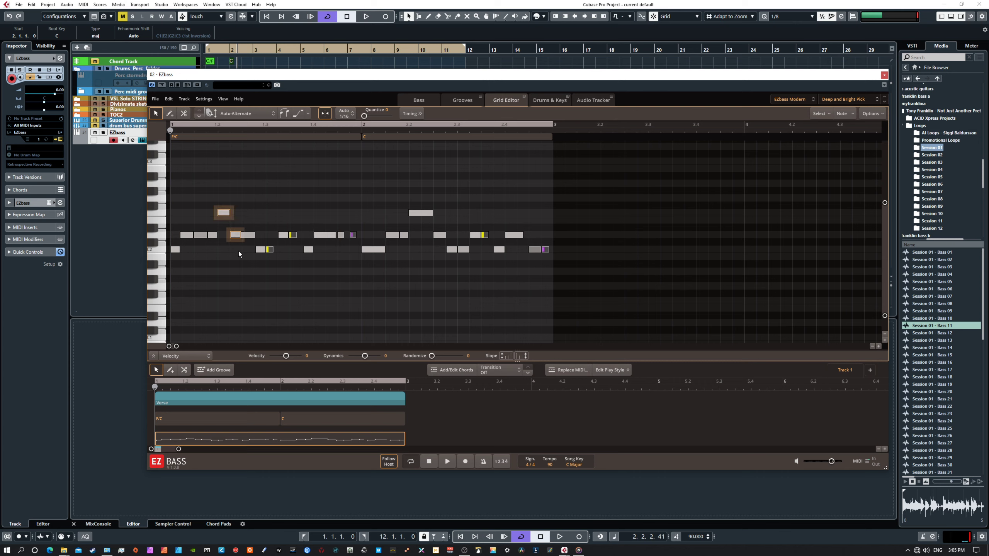
{"action": "left_click", "coordinate": [299, 116]}
{"action": "left_click", "coordinate": [307, 114]}
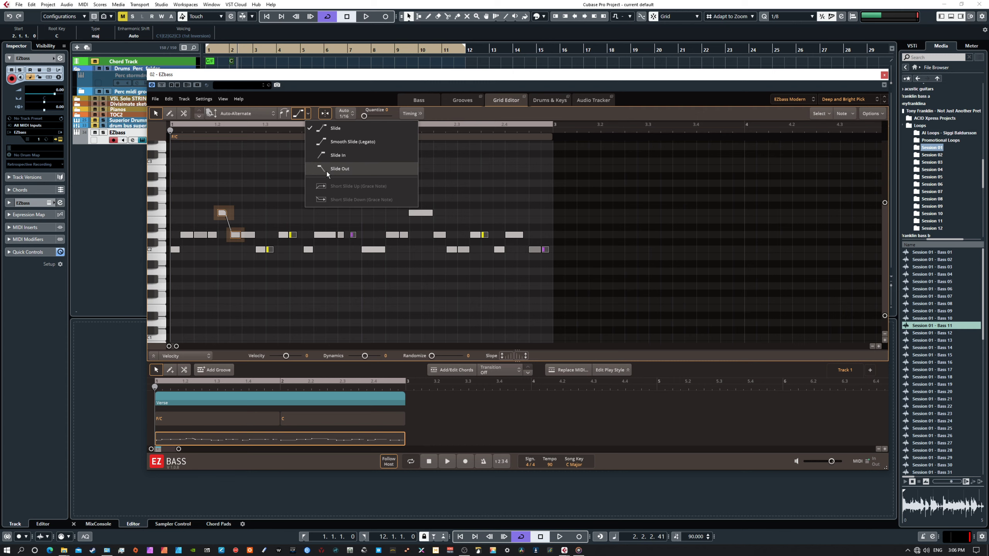
{"action": "left_click", "coordinate": [297, 115]}
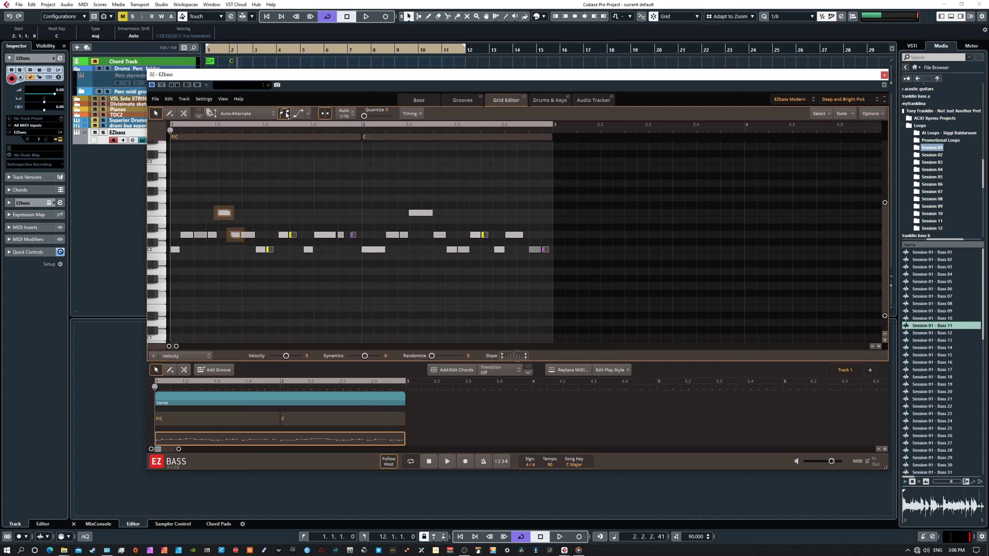
{"action": "left_click", "coordinate": [299, 114]}
Step: Examine the articulations available for the two sliding notes and the editing options for the short note late in the first bar
{"action": "left_click", "coordinate": [240, 115]}
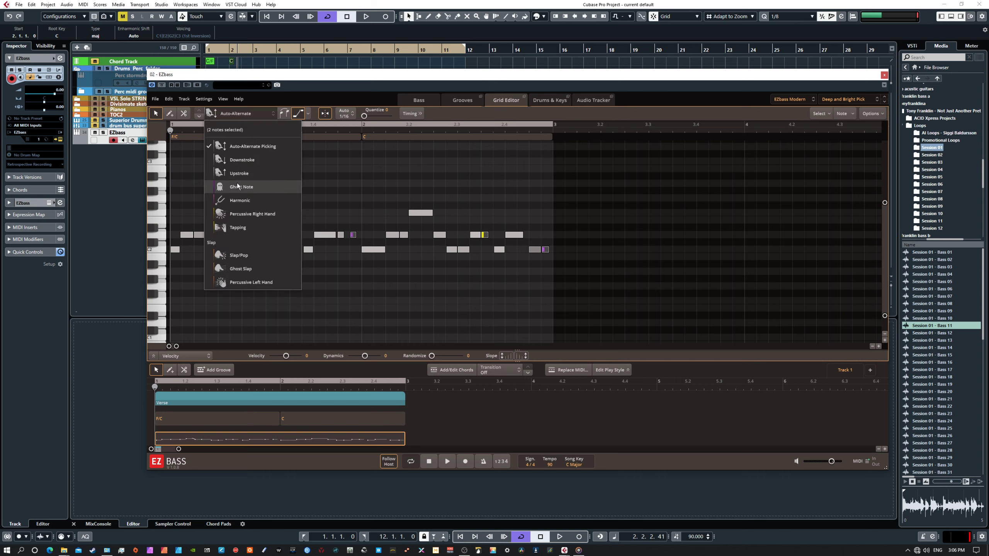
{"action": "left_click", "coordinate": [332, 155]}
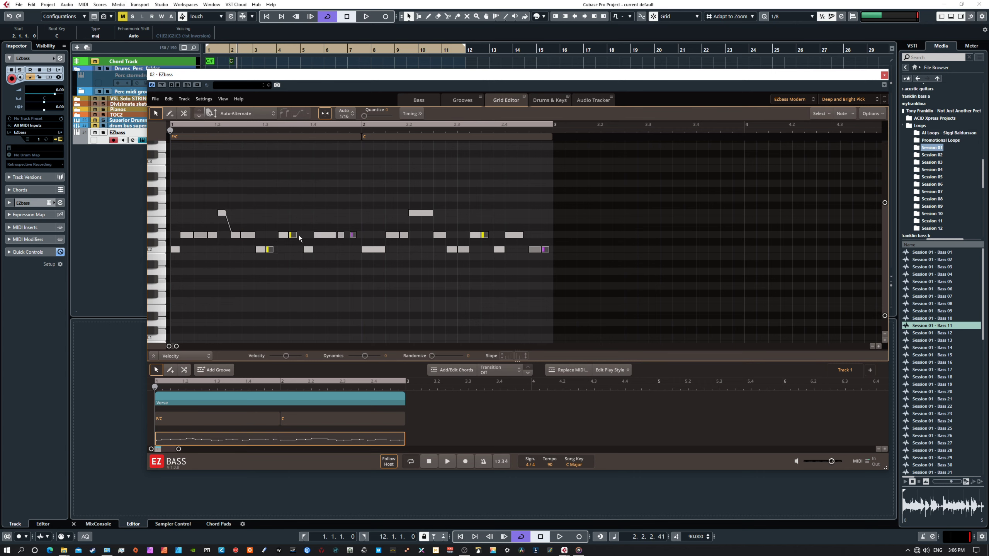
{"action": "left_click", "coordinate": [341, 235]}
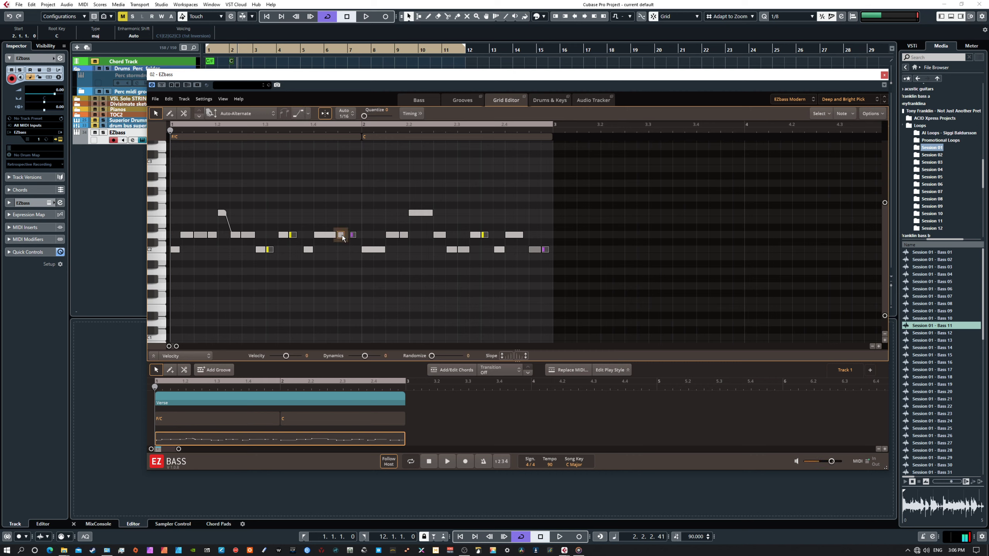
{"action": "right_click", "coordinate": [342, 235]}
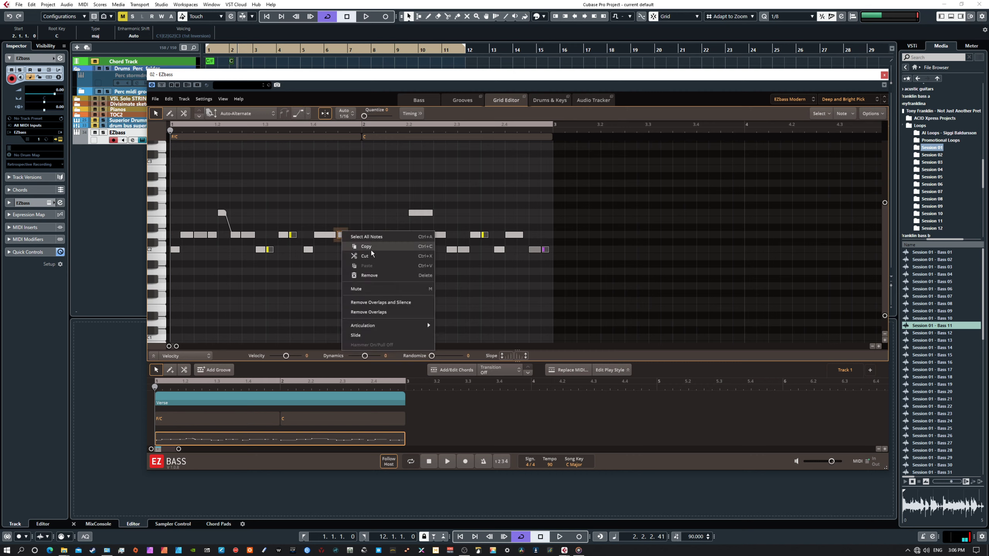
{"action": "mouse_move", "coordinate": [379, 326]}
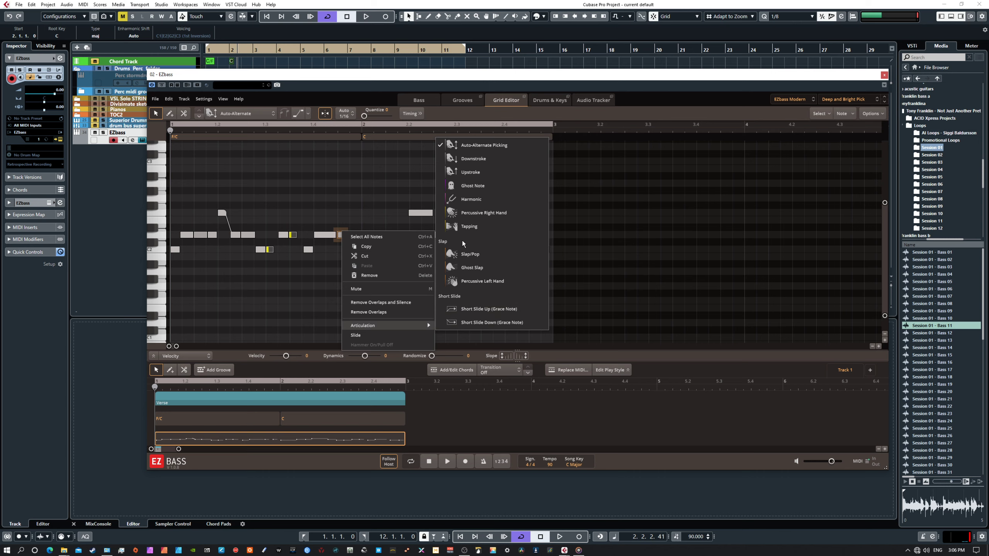
{"action": "left_click", "coordinate": [346, 212]}
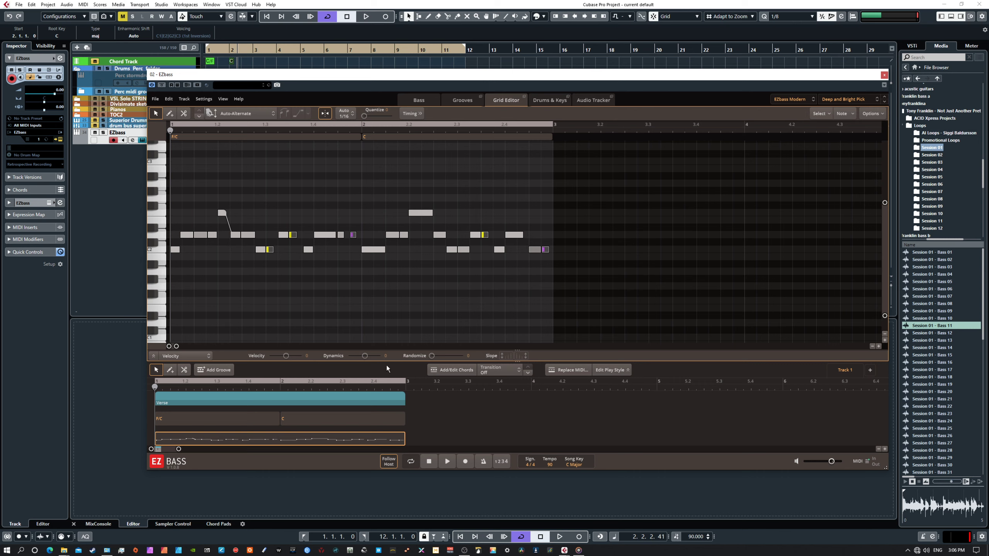
Step: Play the bassline with the new slide and stop playback
{"action": "left_click", "coordinate": [447, 462]}
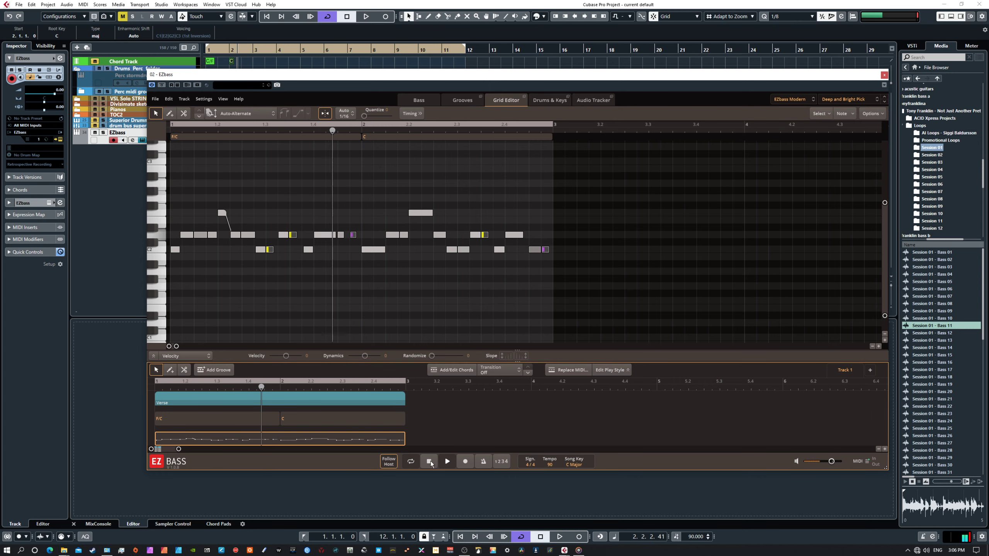
{"action": "key", "text": "space"}
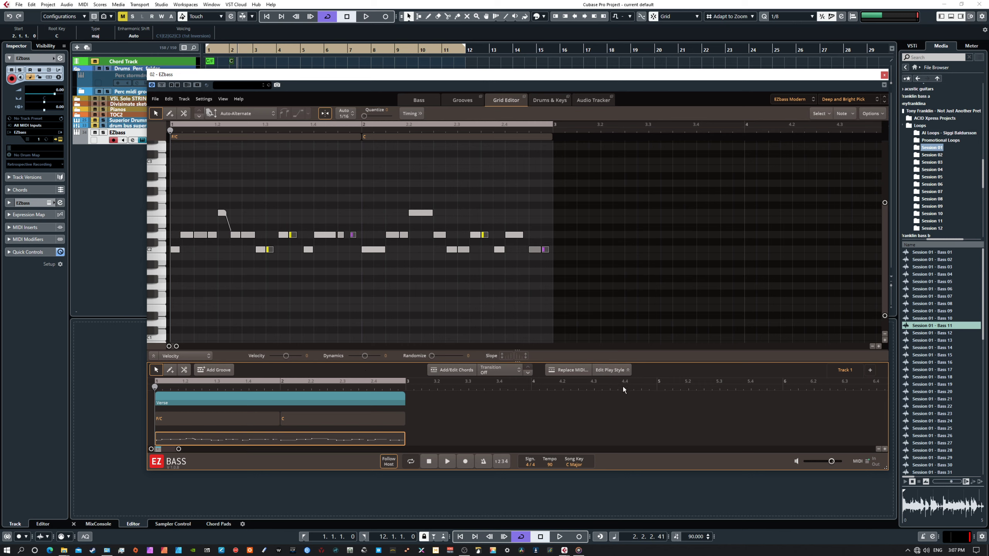
Step: Show the play style settings for the song track's MIDI block, start playback, and lower the output volume slightly
{"action": "left_click", "coordinate": [609, 370]}
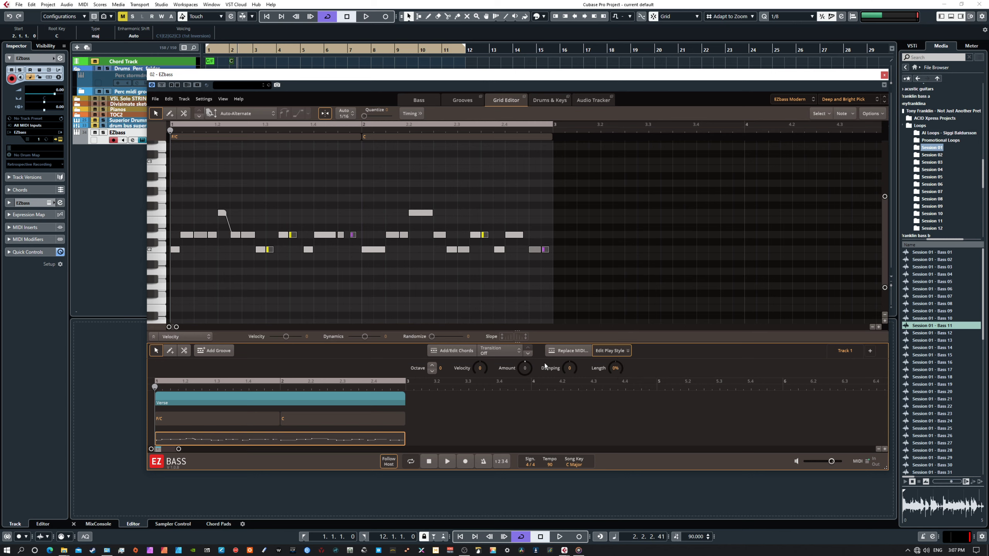
{"action": "left_click", "coordinate": [529, 407]}
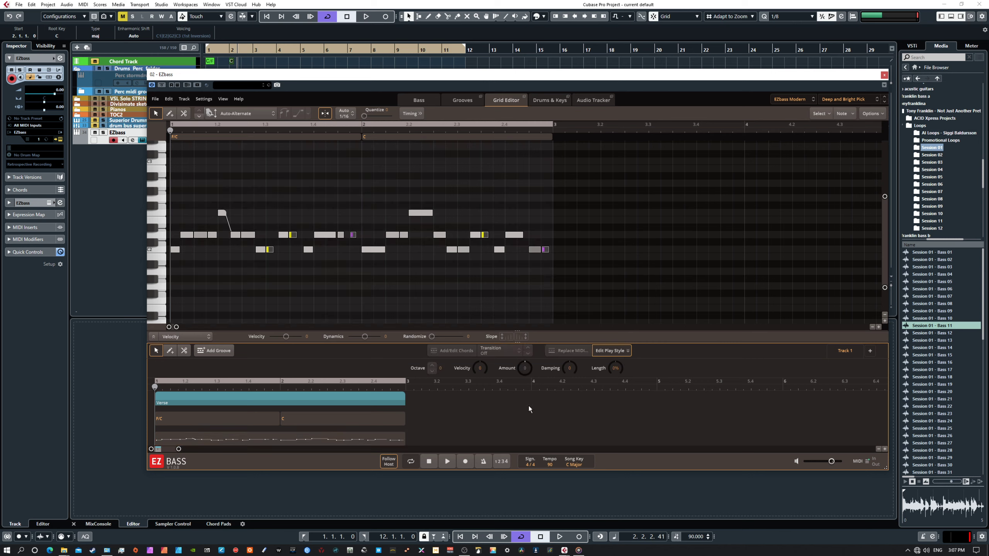
{"action": "left_click", "coordinate": [382, 439]}
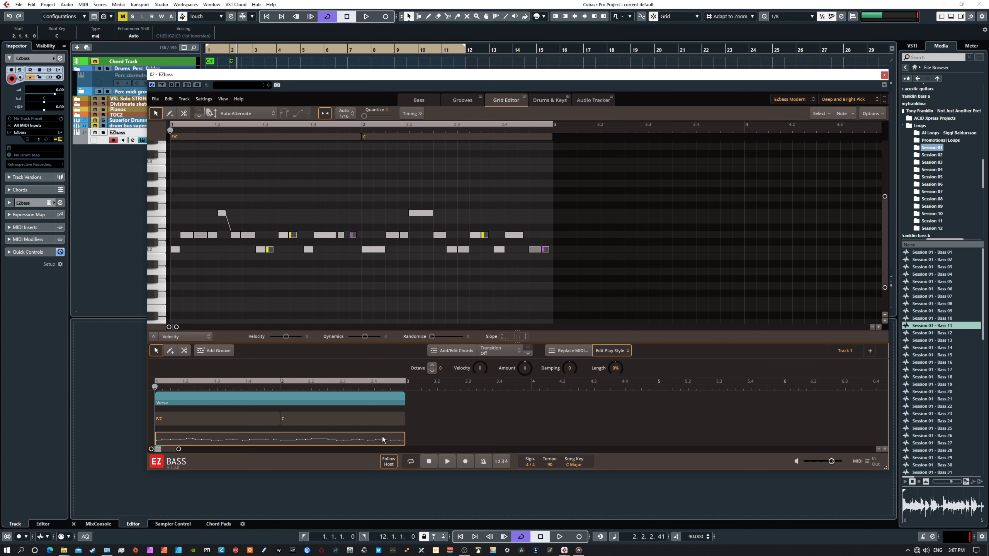
{"action": "left_click", "coordinate": [448, 462]}
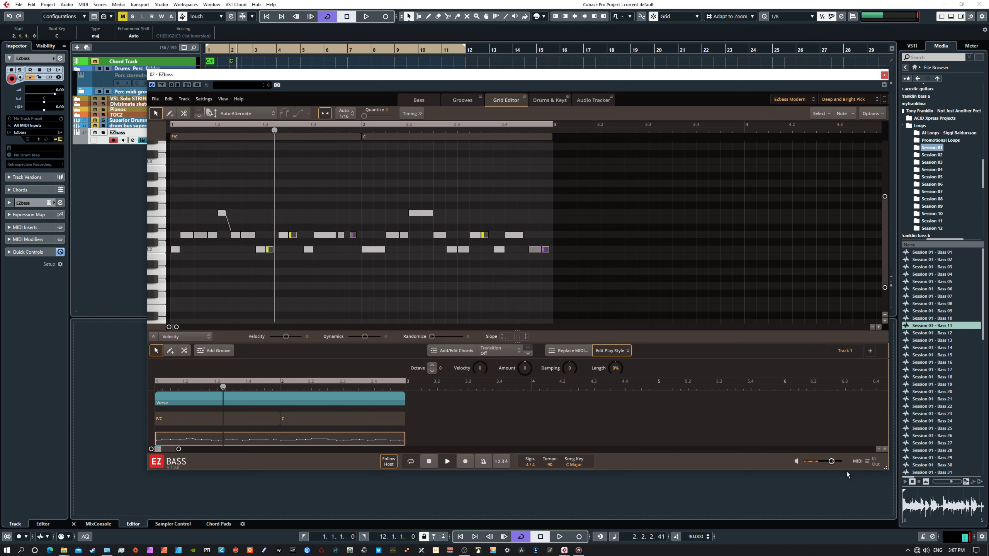
{"action": "left_click_drag", "start_coordinate": [832, 462], "coordinate": [822, 461]}
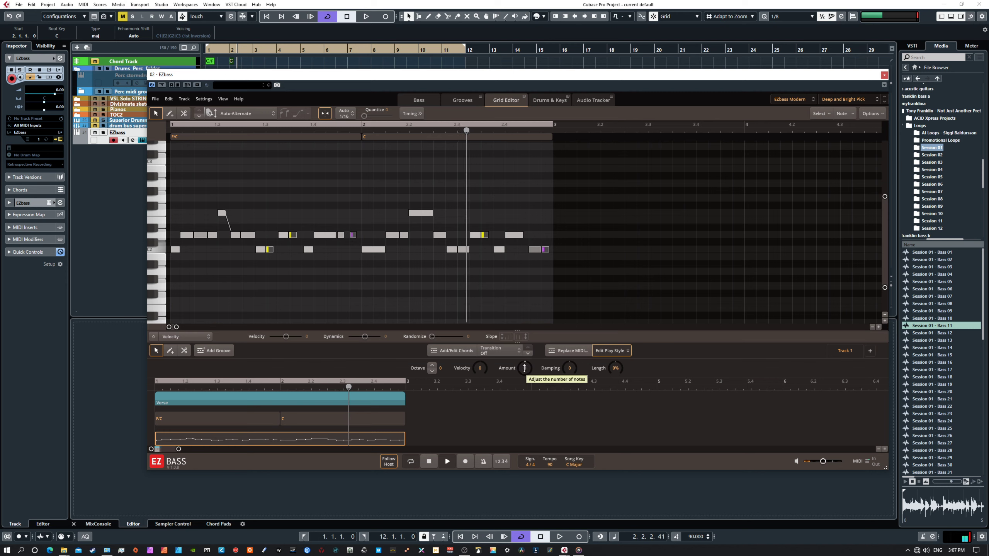
Step: Try a lower number of notes with the play style Amount during playback and return it to 0
{"action": "left_click_drag", "start_coordinate": [528, 370], "coordinate": [528, 401]}
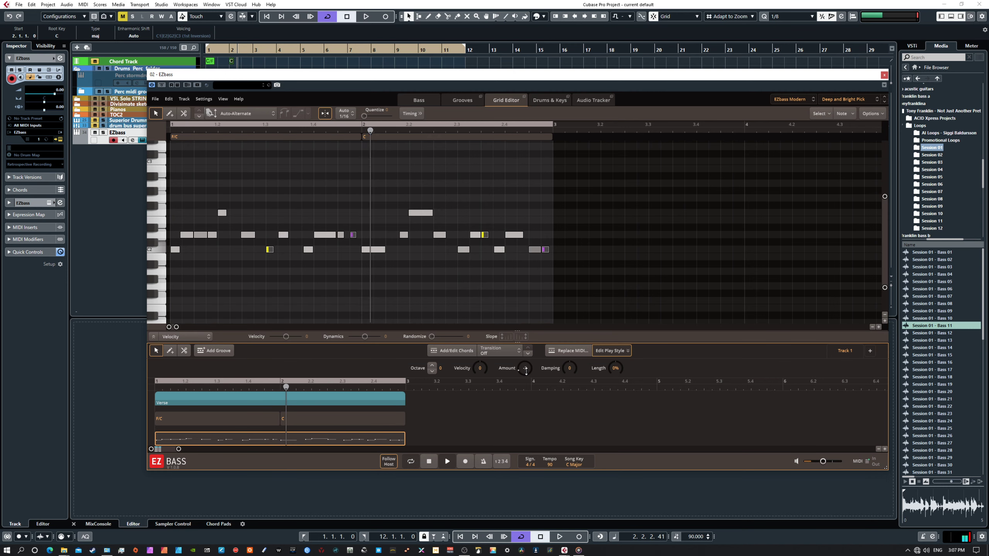
{"action": "mouse_move", "coordinate": [527, 364]}
{"action": "left_mouse_down"}
{"action": "mouse_move", "coordinate": [531, 321]}
{"action": "mouse_move", "coordinate": [525, 381]}
{"action": "left_mouse_up"}
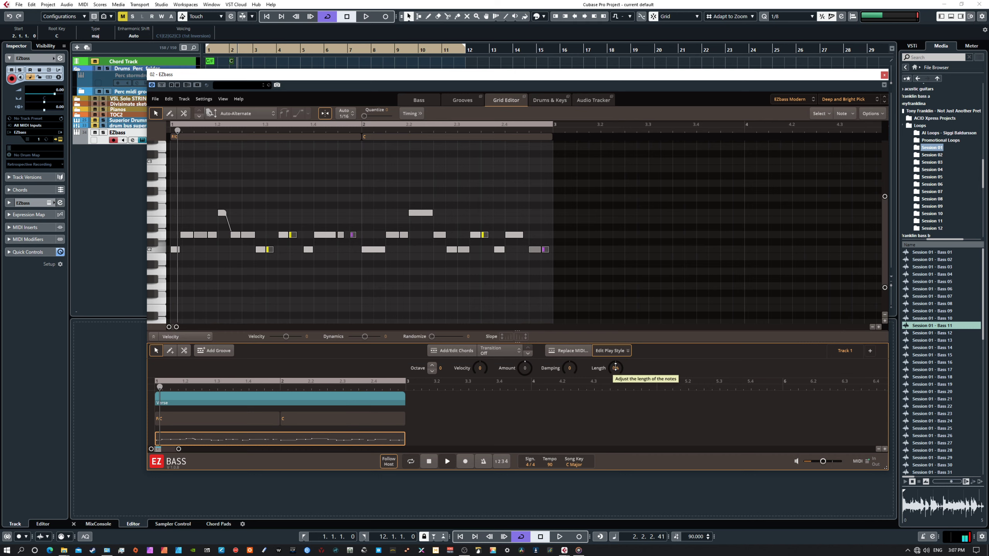
Step: Try longer and shorter notes during playback, set the play style Length to 10%, and set Damping to 7
{"action": "left_click_drag", "start_coordinate": [615, 368], "coordinate": [616, 349]}
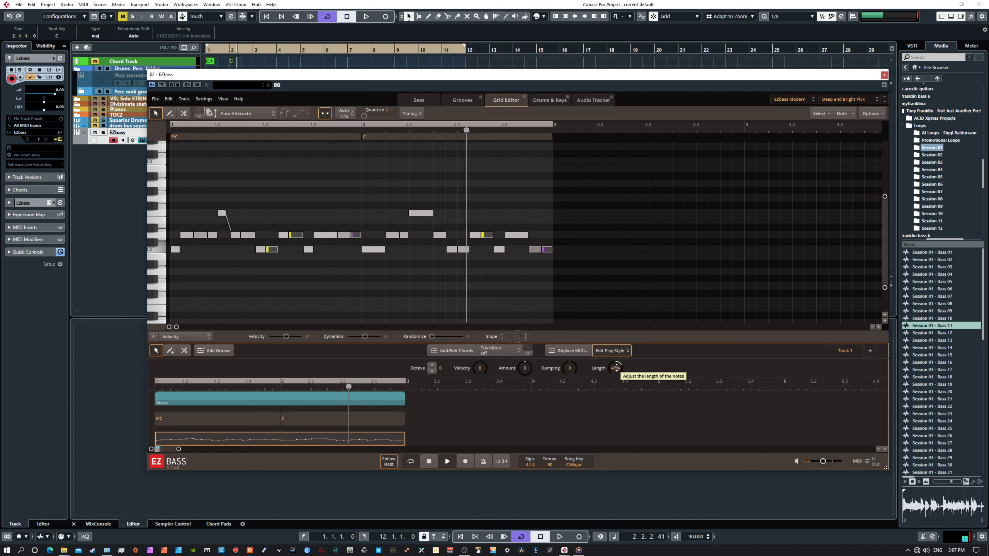
{"action": "left_click_drag", "start_coordinate": [617, 368], "coordinate": [613, 387]}
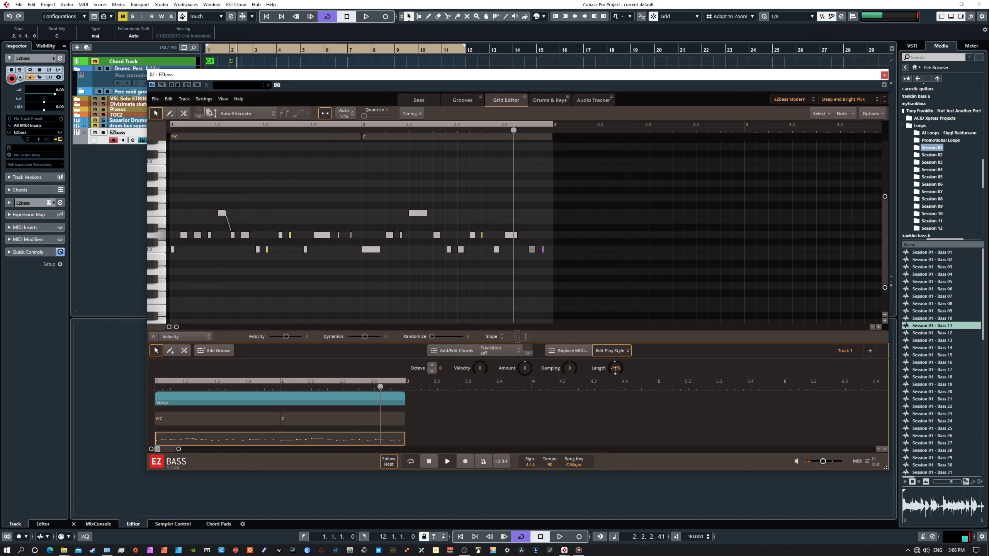
{"action": "left_click_drag", "start_coordinate": [616, 372], "coordinate": [573, 416]}
{"action": "left_click_drag", "start_coordinate": [574, 381], "coordinate": [568, 338]}
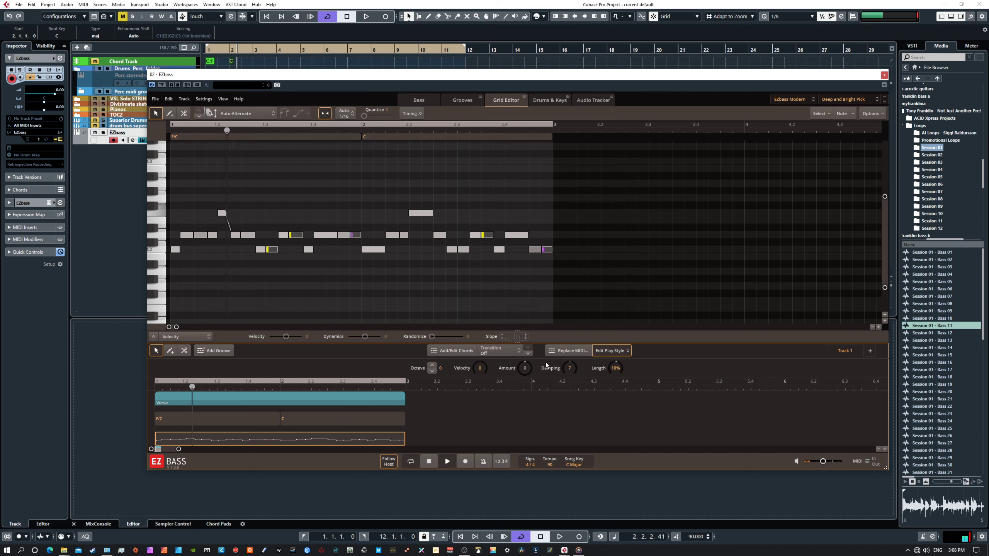
Step: Try a play style Velocity of 90, set it to 20, and stop playback
{"action": "left_click_drag", "start_coordinate": [481, 368], "coordinate": [485, 346]}
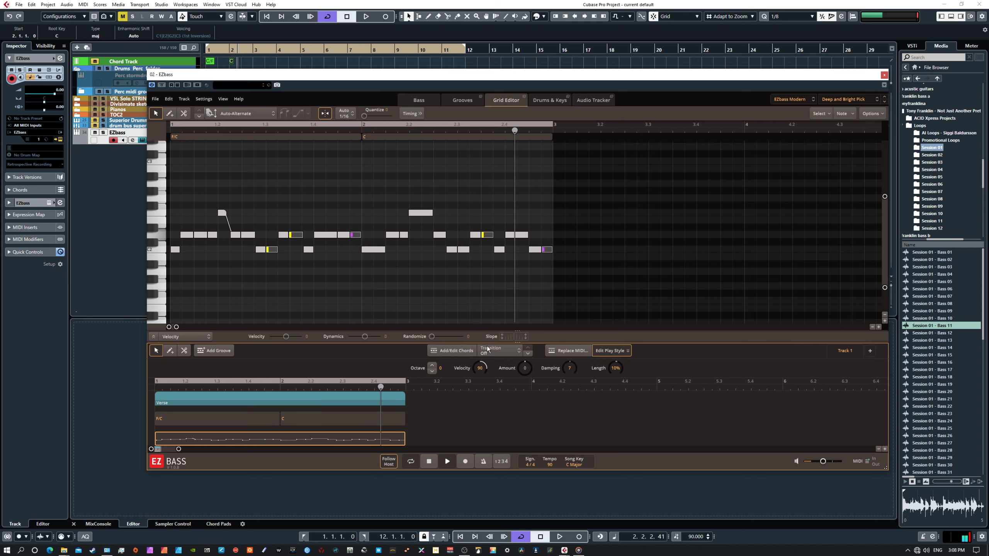
{"action": "mouse_move", "coordinate": [480, 369]}
{"action": "left_mouse_down"}
{"action": "mouse_move", "coordinate": [479, 403]}
{"action": "mouse_move", "coordinate": [493, 370]}
{"action": "mouse_move", "coordinate": [489, 385]}
{"action": "left_mouse_up"}
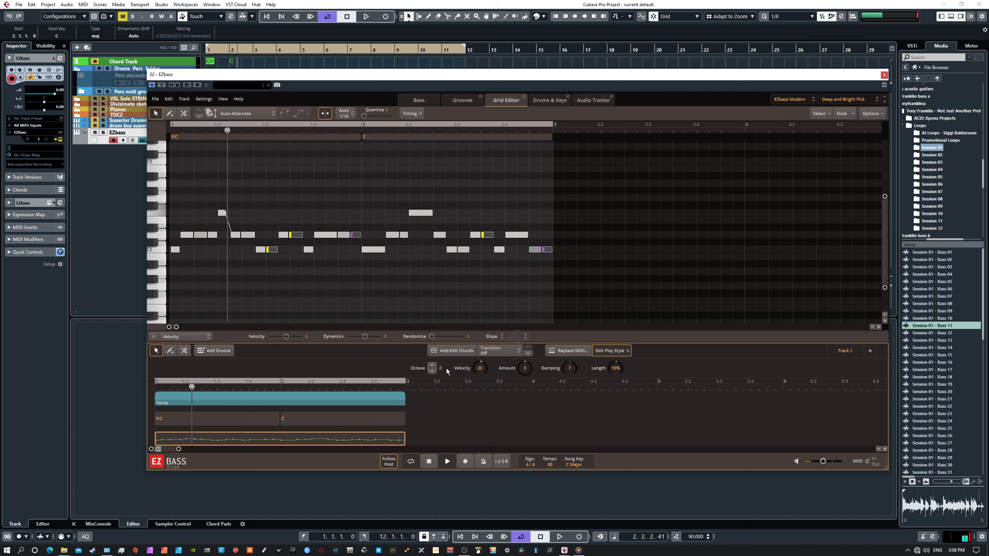
{"action": "left_click", "coordinate": [429, 462]}
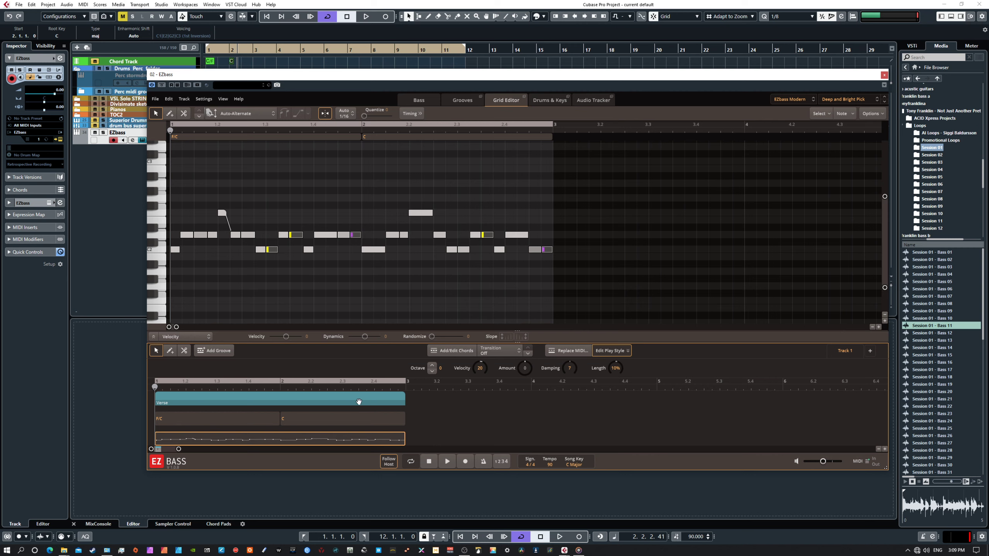
Step: Select the Verse part with its chords and MIDI, and place two copies directly after it on the song track
{"action": "left_click_drag", "start_coordinate": [427, 427], "coordinate": [369, 399]}
{"action": "left_click_drag", "start_coordinate": [448, 443], "coordinate": [219, 398]}
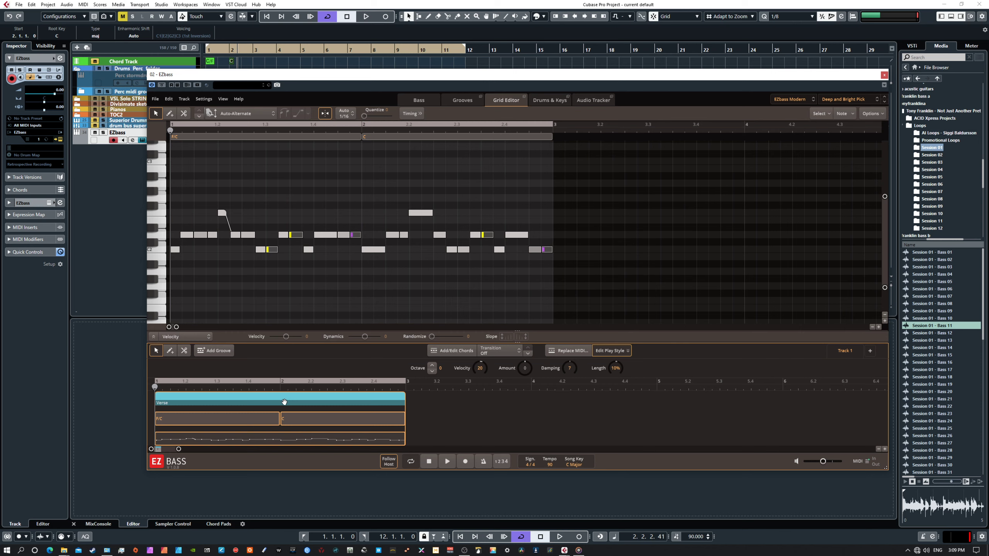
{"action": "left_click_drag", "start_coordinate": [284, 402], "coordinate": [757, 399]}
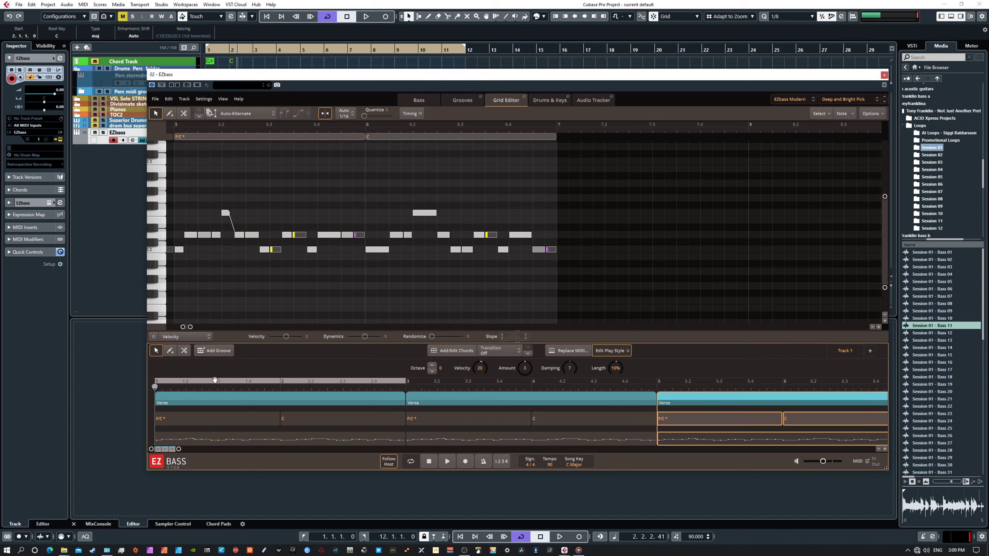
Step: Extend the song track's loop range to bar 7 so it covers all three Verse parts
{"action": "left_click_drag", "start_coordinate": [179, 449], "coordinate": [187, 449]}
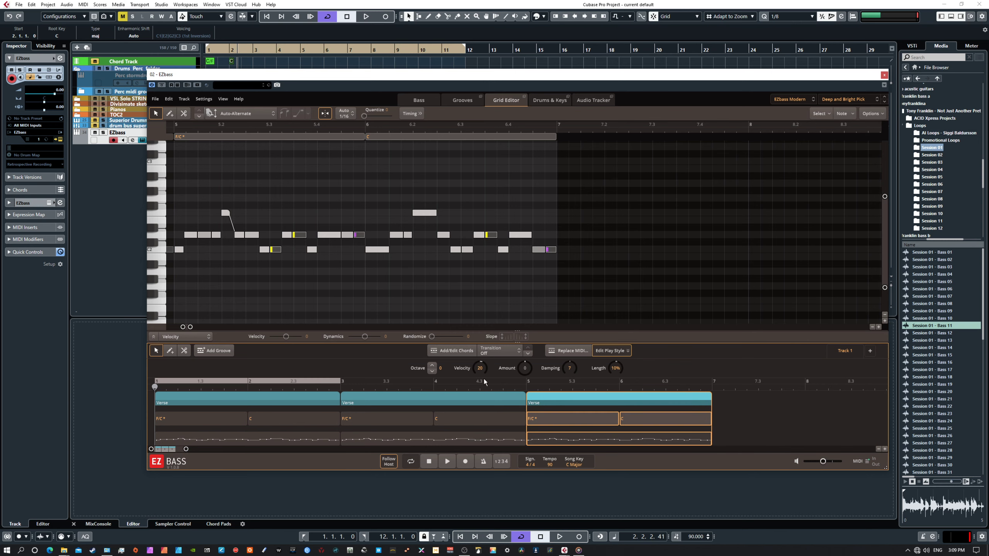
{"action": "left_click", "coordinate": [341, 384]}
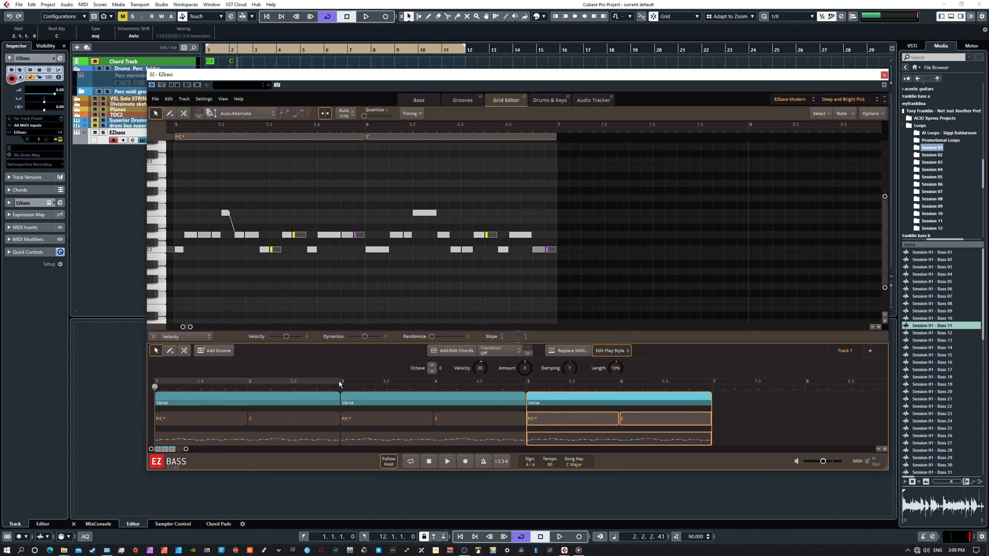
{"action": "left_click", "coordinate": [339, 384]}
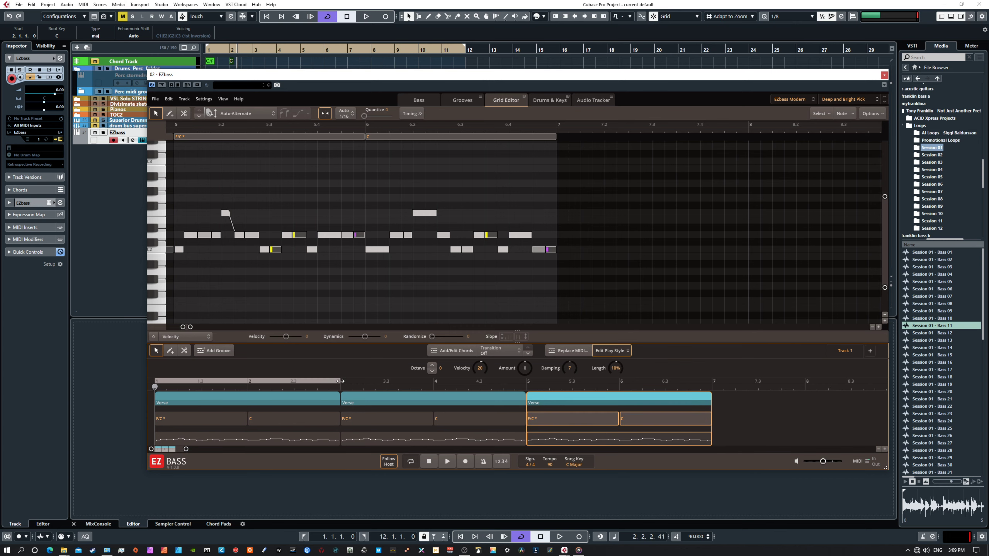
{"action": "left_click_drag", "start_coordinate": [351, 380], "coordinate": [709, 381]}
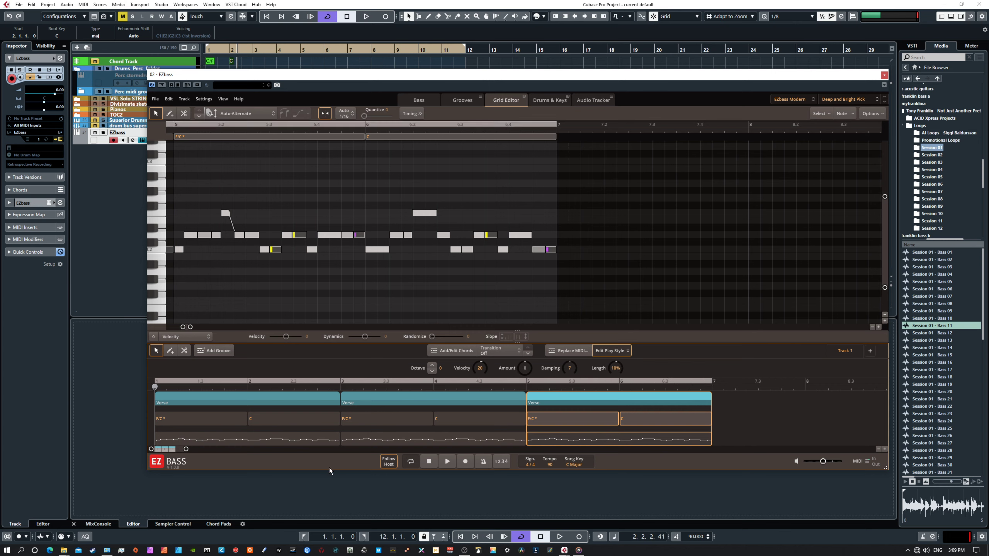
Step: Change the second chord of the first Verse from C to G
{"action": "left_click", "coordinate": [268, 421]}
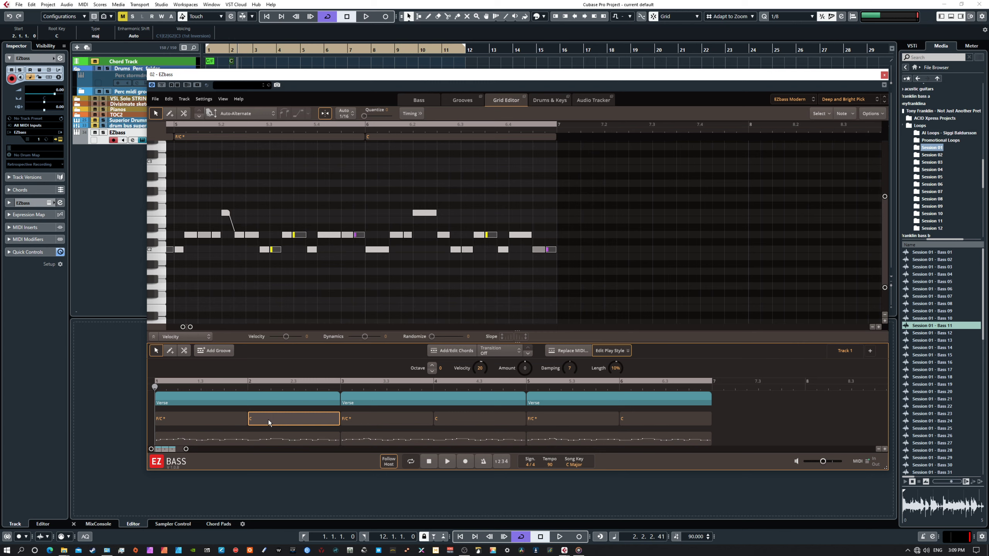
{"action": "left_click", "coordinate": [269, 421]}
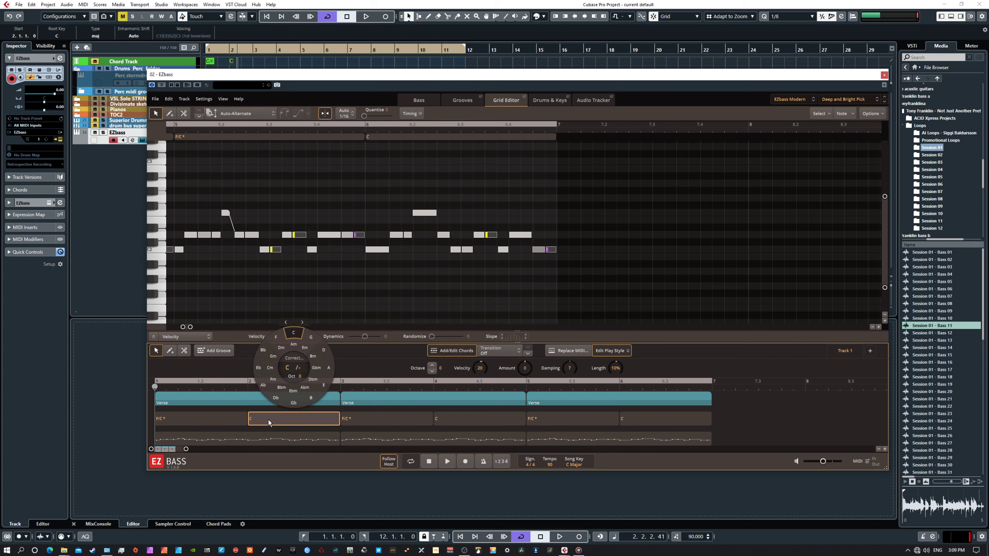
{"action": "left_click", "coordinate": [311, 339]}
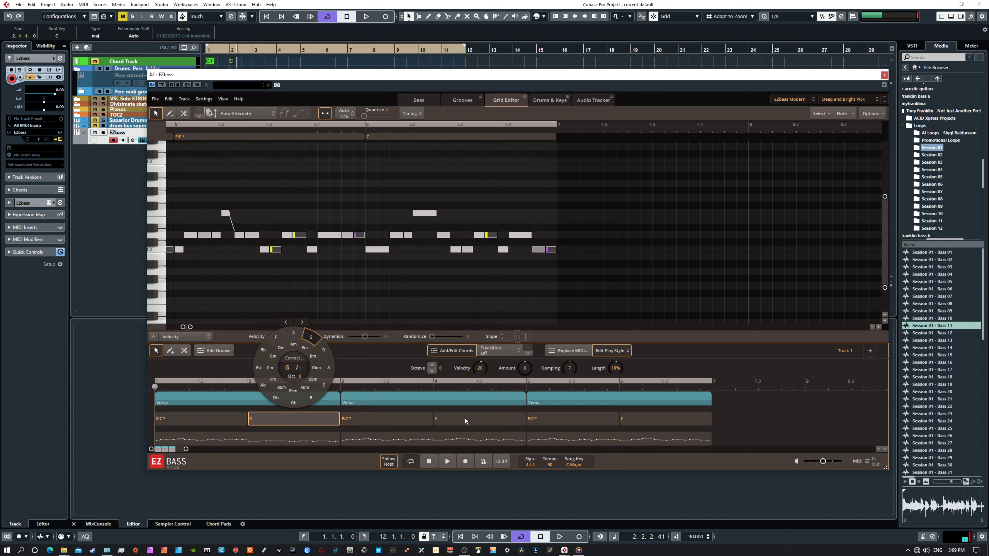
Step: Change the second chord of the third Verse to G, and play the arrangement through to hear the chord changes
{"action": "left_click", "coordinate": [635, 416]}
{"action": "left_click", "coordinate": [685, 343]}
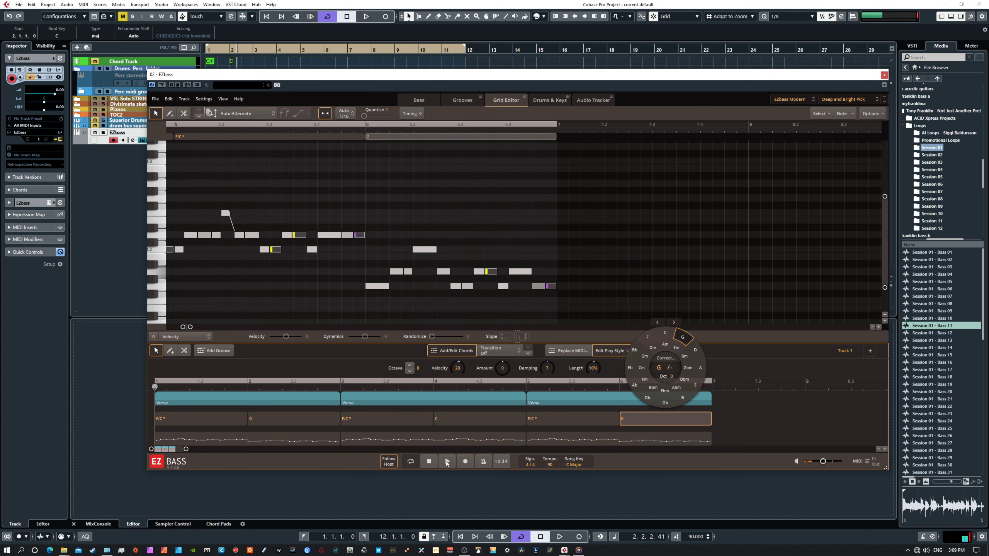
{"action": "key", "text": "space"}
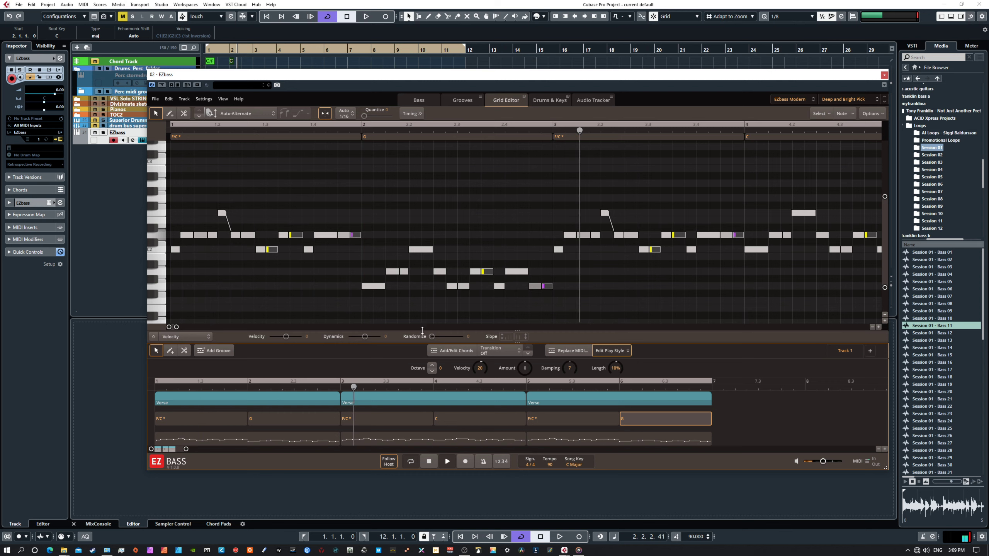
{"action": "left_click_drag", "start_coordinate": [177, 326], "coordinate": [190, 327]}
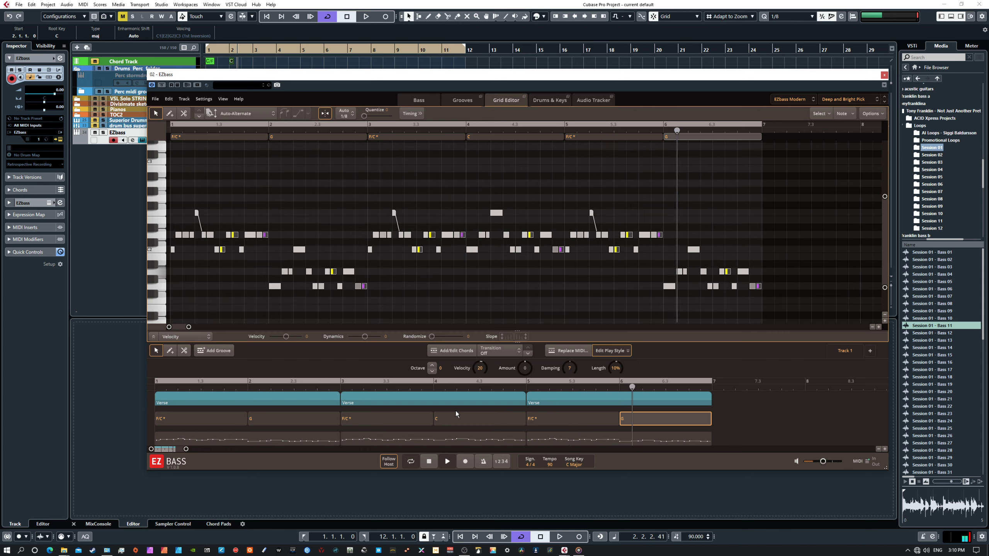
{"action": "left_click", "coordinate": [430, 462]}
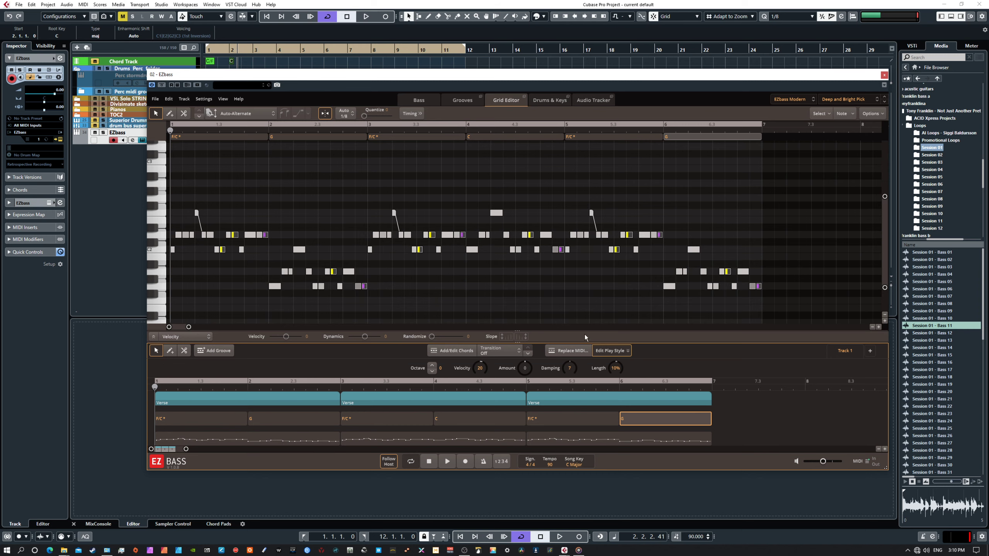
Step: Review the finger and pick sound presets available for the EZbass Modern bass
{"action": "left_click", "coordinate": [843, 99]}
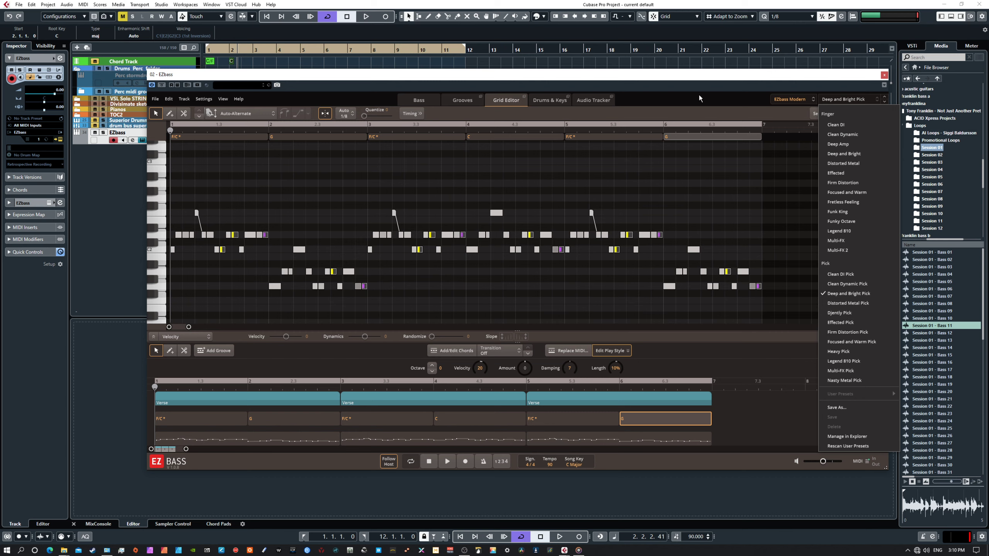
{"action": "left_click", "coordinate": [667, 77]}
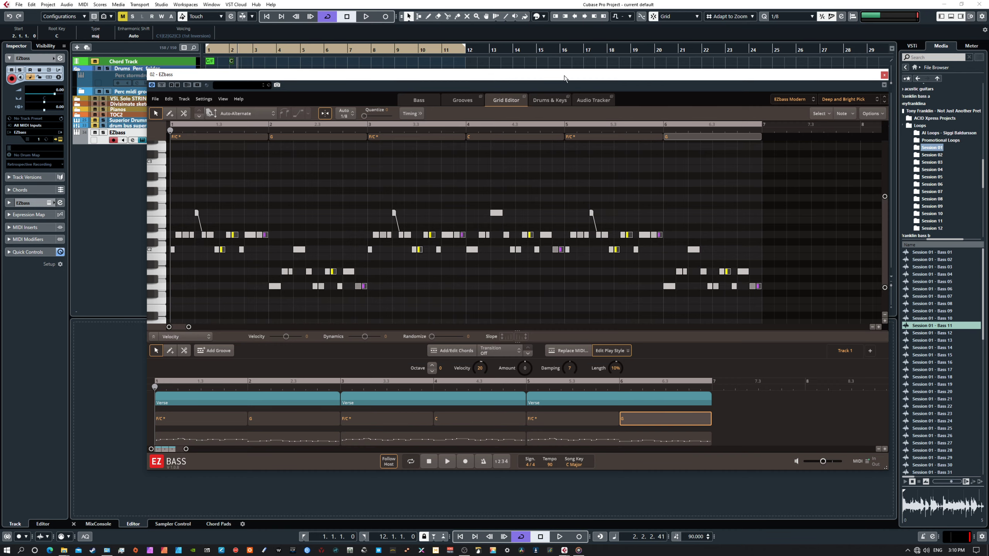
Step: Shift the EZbass window slightly and select the Session 01 - Bass 12 loop among the audio files
{"action": "mouse_move", "coordinate": [565, 76]}
{"action": "left_mouse_down"}
{"action": "mouse_move", "coordinate": [586, 134]}
{"action": "mouse_move", "coordinate": [570, 281]}
{"action": "mouse_move", "coordinate": [556, 82]}
{"action": "left_mouse_up"}
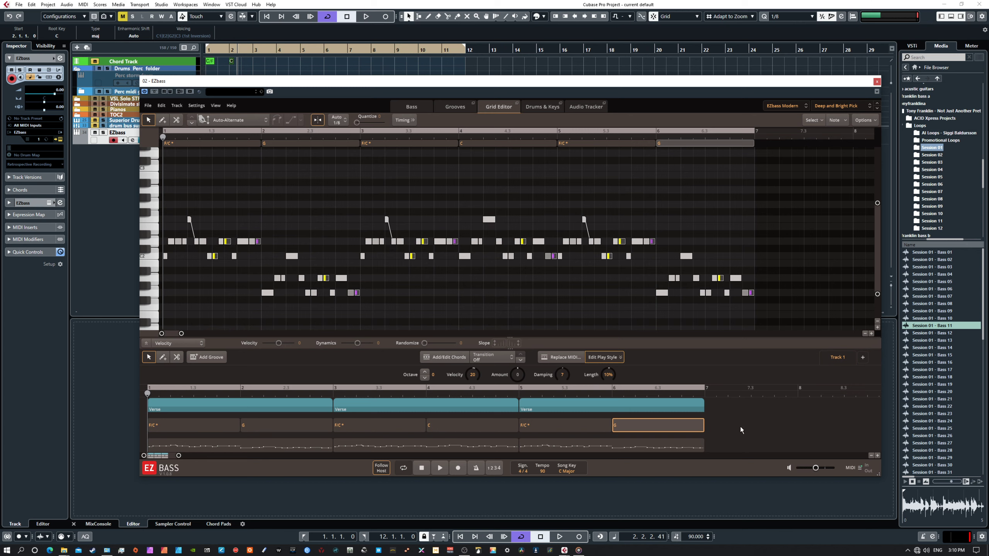
{"action": "left_click", "coordinate": [922, 328]}
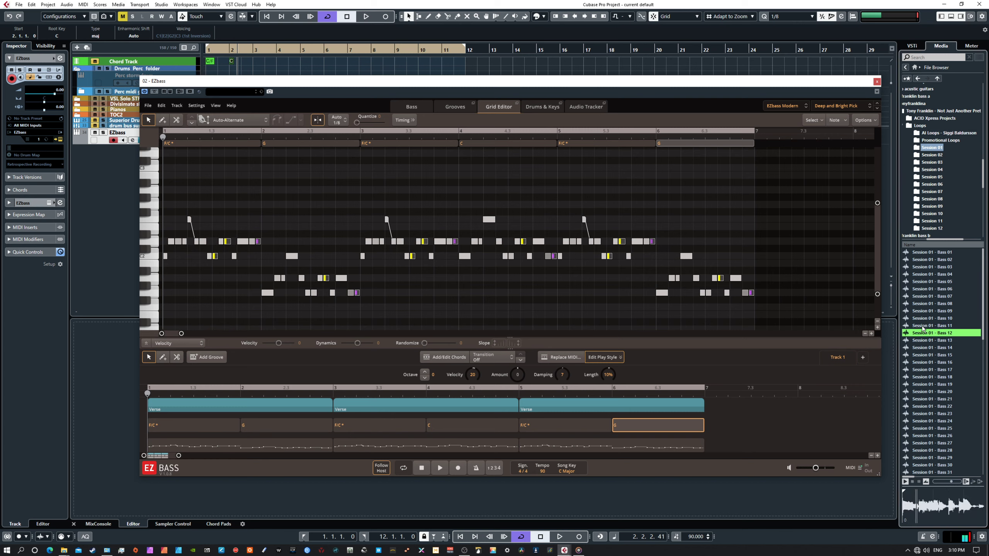